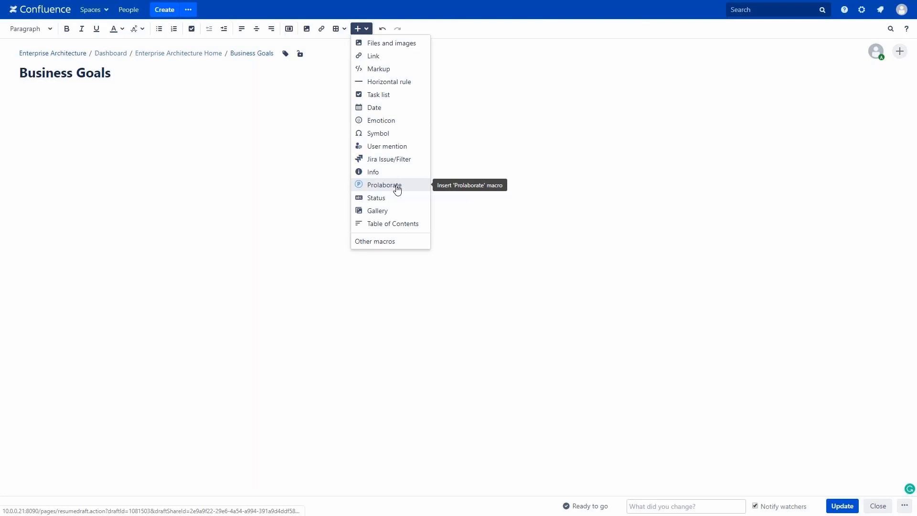
Step: Embed the Business Goals diagram from Enterprise Architecture via Prolaborate and publish the page
click(397, 189)
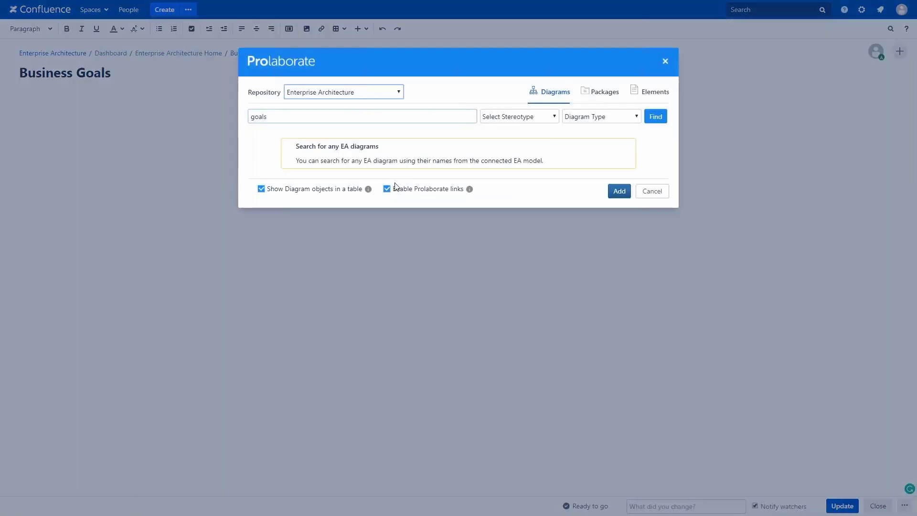
click(340, 95)
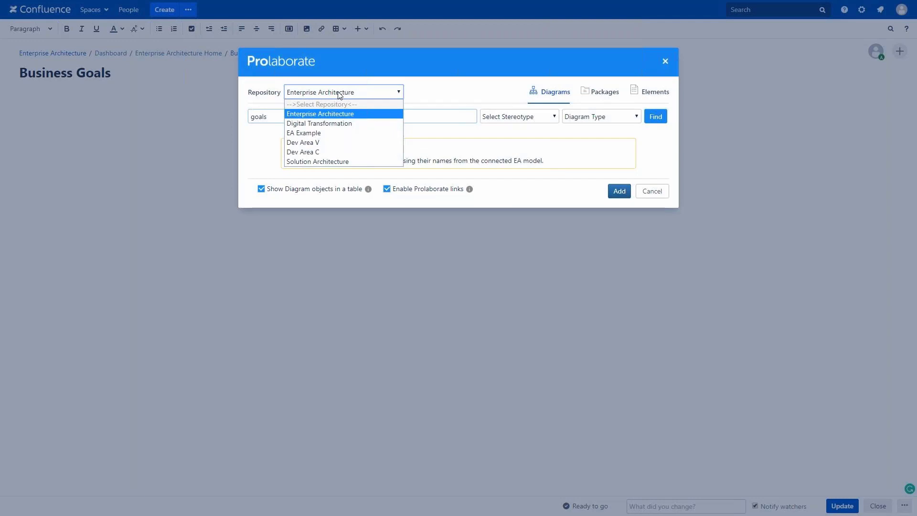
click(335, 117)
click(661, 122)
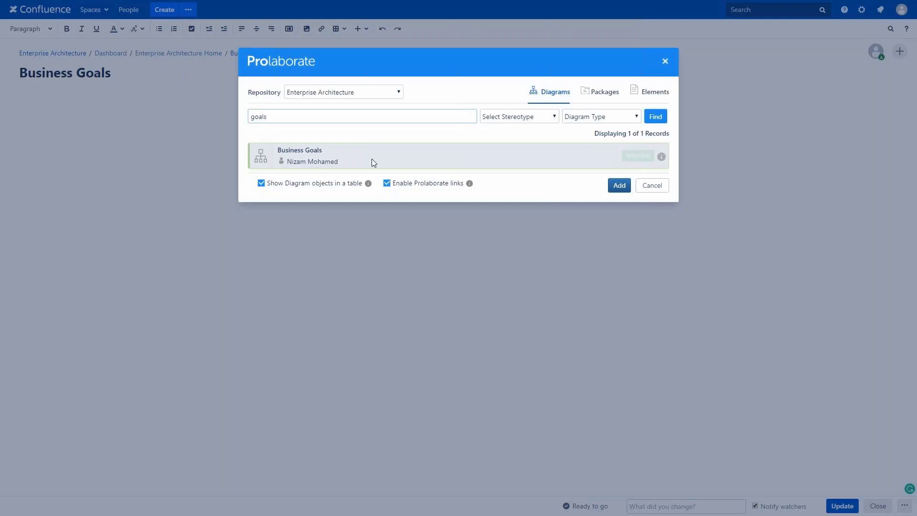
click(372, 159)
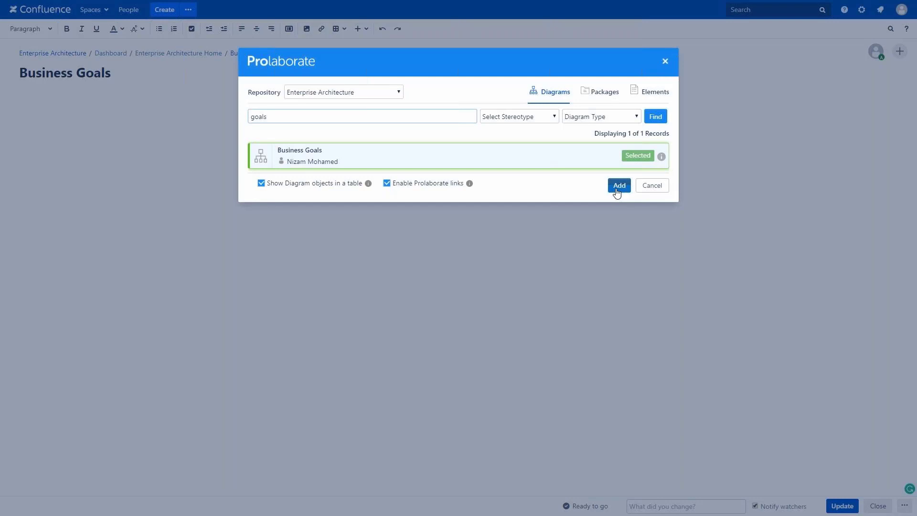
click(617, 190)
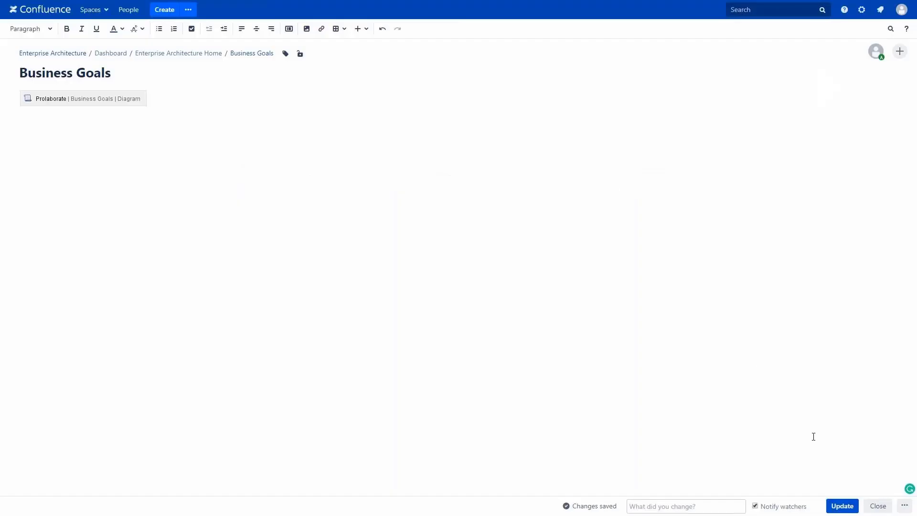
click(842, 505)
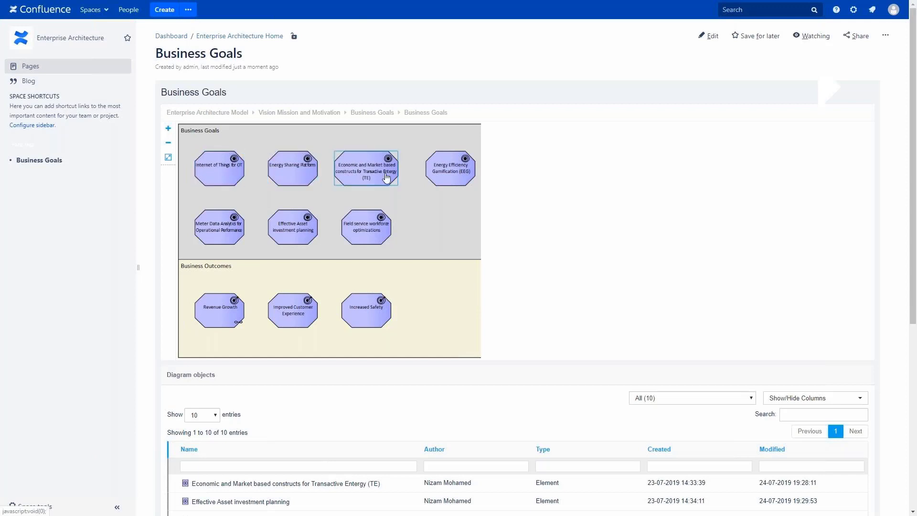
Step: Zoom into the Business Goals diagram, scroll its objects table, then edit the Application Portfolio page
click(168, 129)
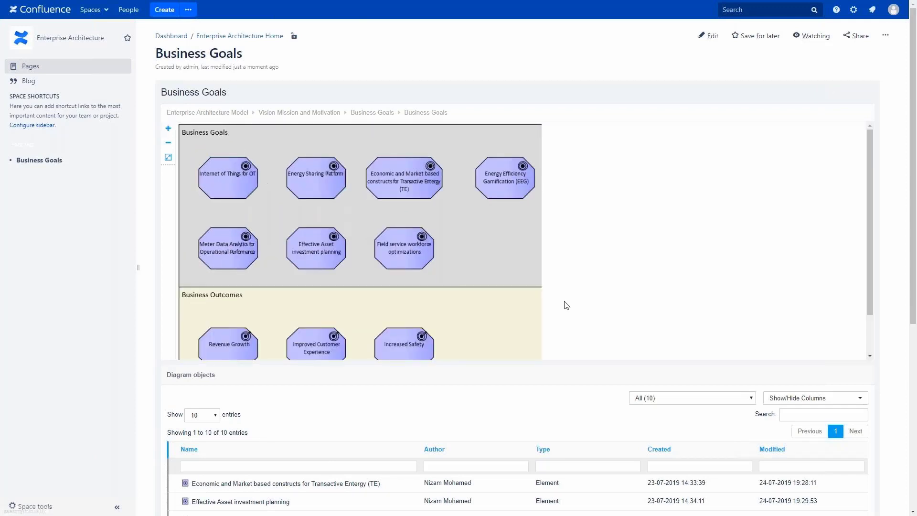
scroll(565, 303, down, 1)
scroll(556, 367, down, 5)
scroll(554, 369, up, 5)
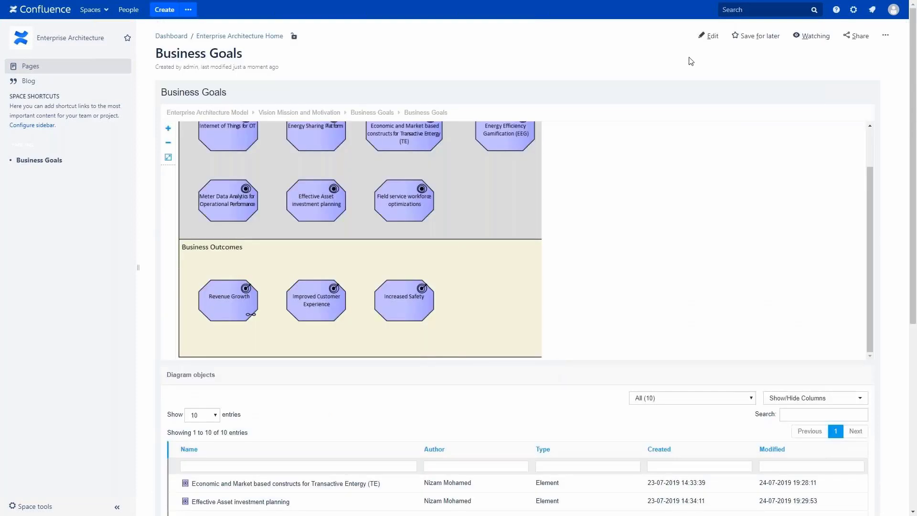
click(707, 36)
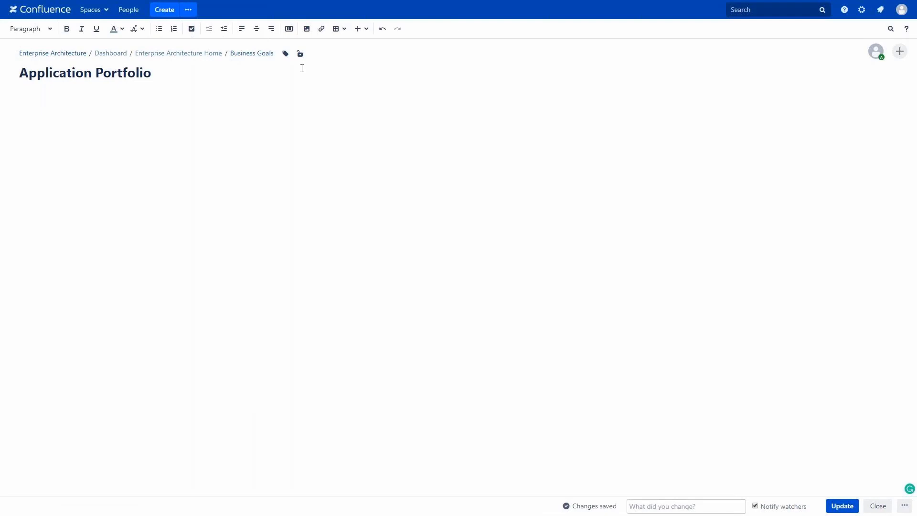
Step: Insert the COTS Applications diagram via a Prolaborate search for 'app' and publish the page
click(359, 29)
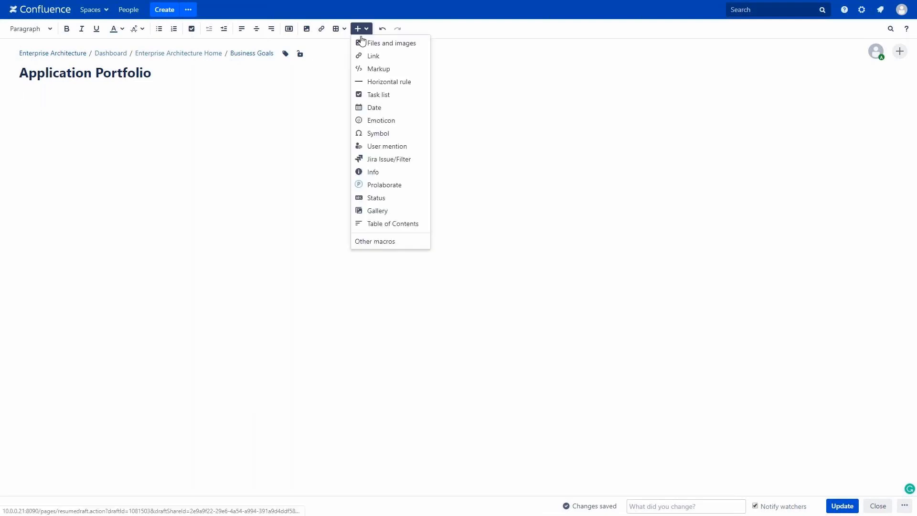
click(391, 186)
click(321, 116)
text(app)
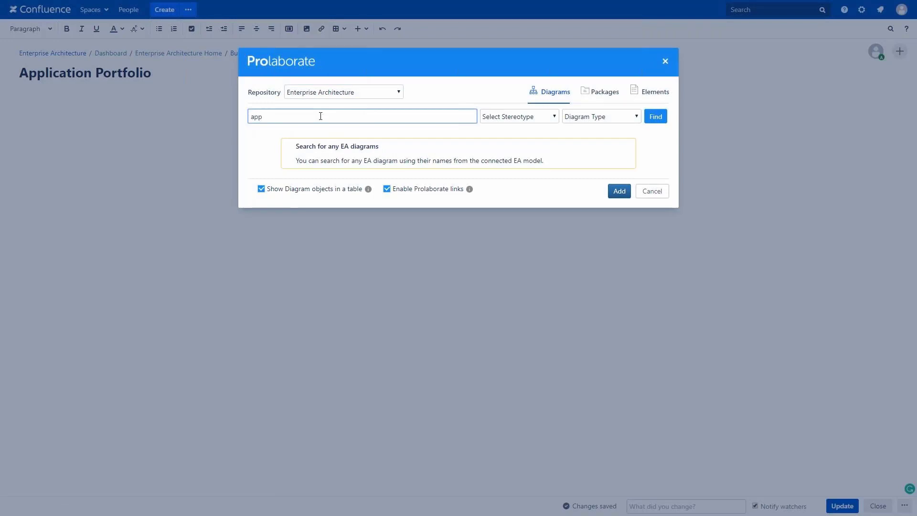
click(648, 117)
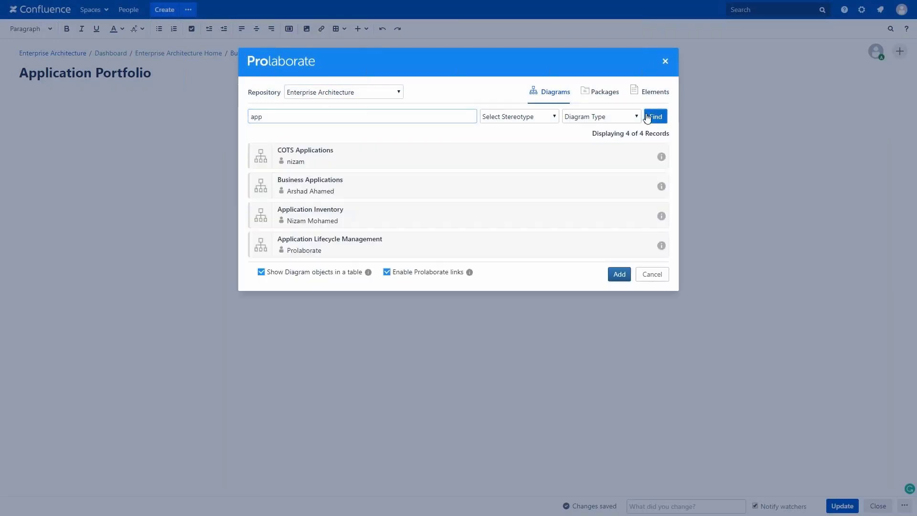
click(474, 153)
click(619, 274)
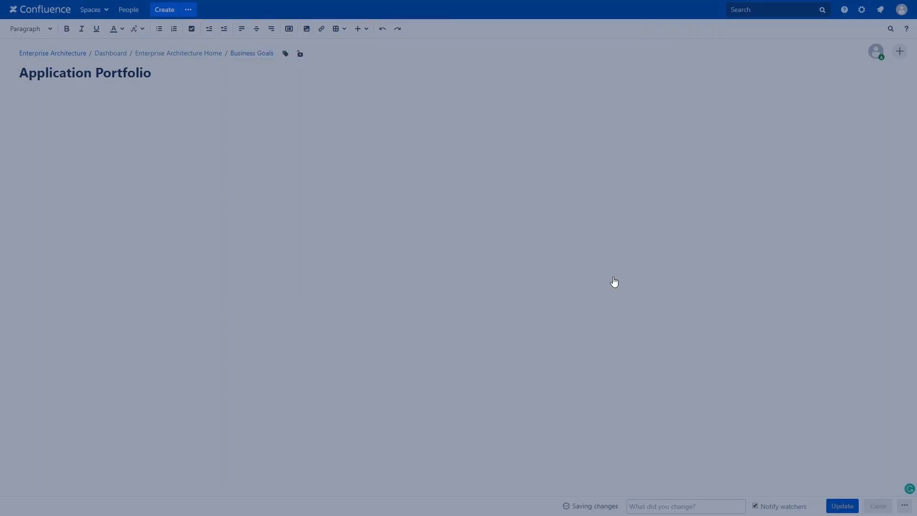
click(844, 506)
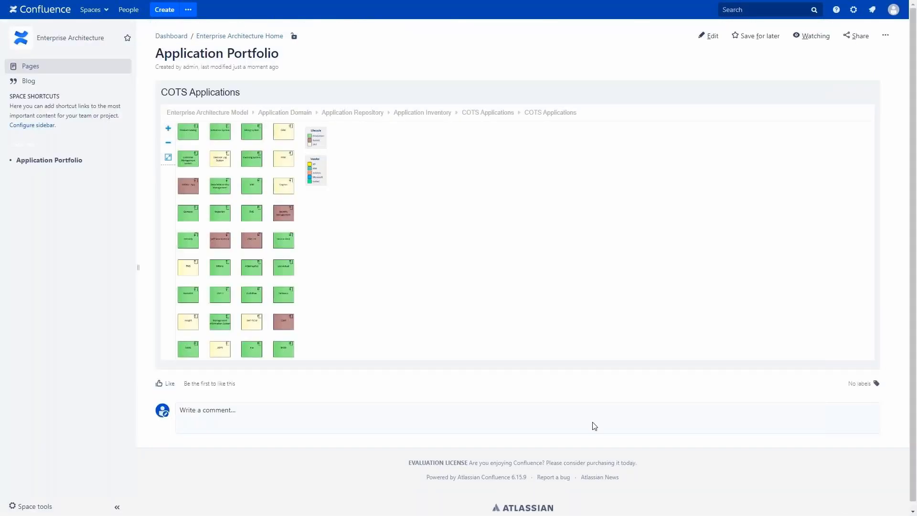
Step: Zoom the COTS Applications diagram three times and filter the table to ArchiMate_ApplicationComponent (36)
click(168, 128)
click(168, 129)
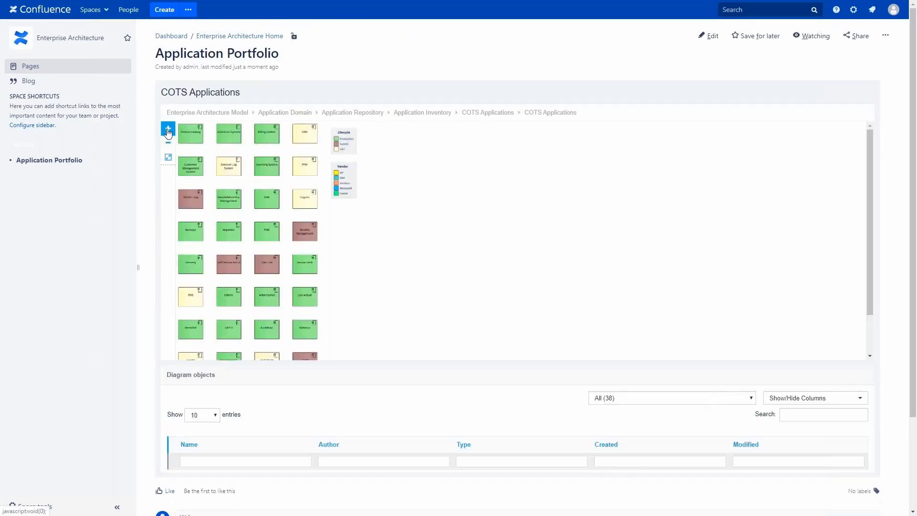
click(168, 129)
scroll(387, 237, down, 6)
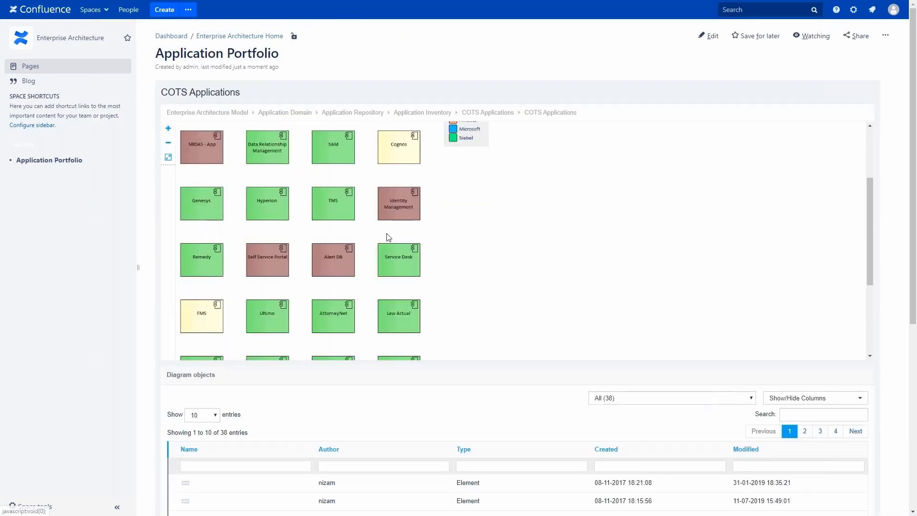
scroll(446, 359, down, 5)
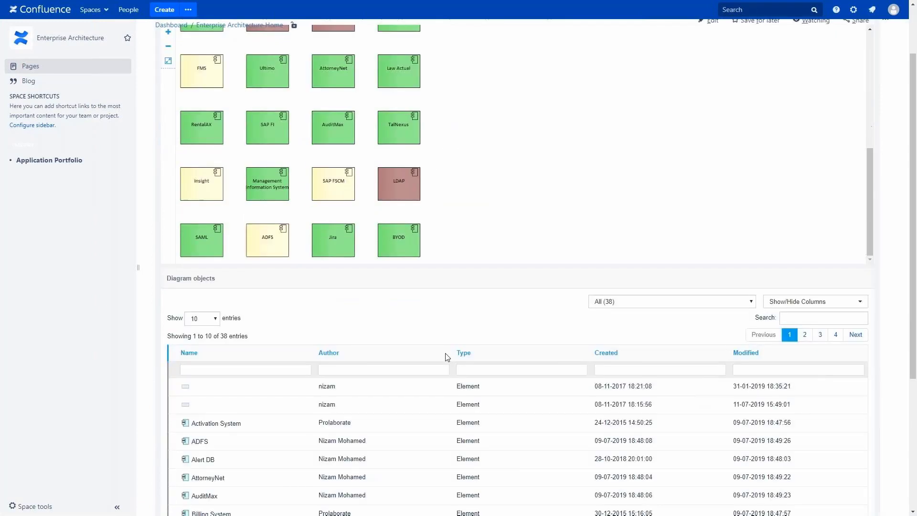
click(619, 185)
click(628, 217)
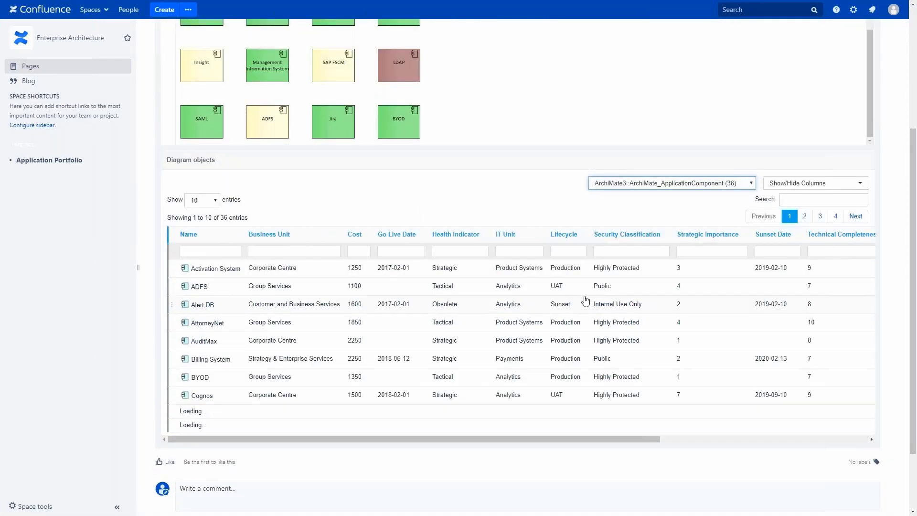
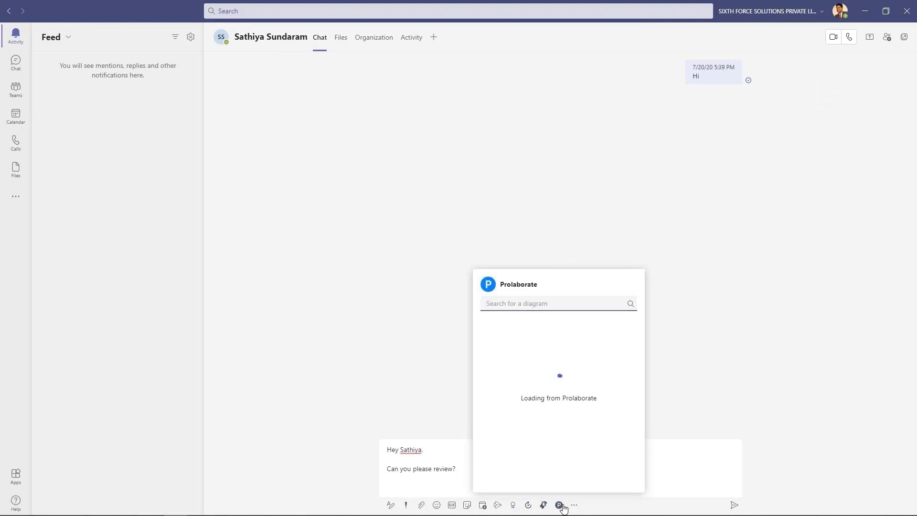
Step: Attach the Payments diagram card, found by searching 'payments', and send the review request
text(payments)
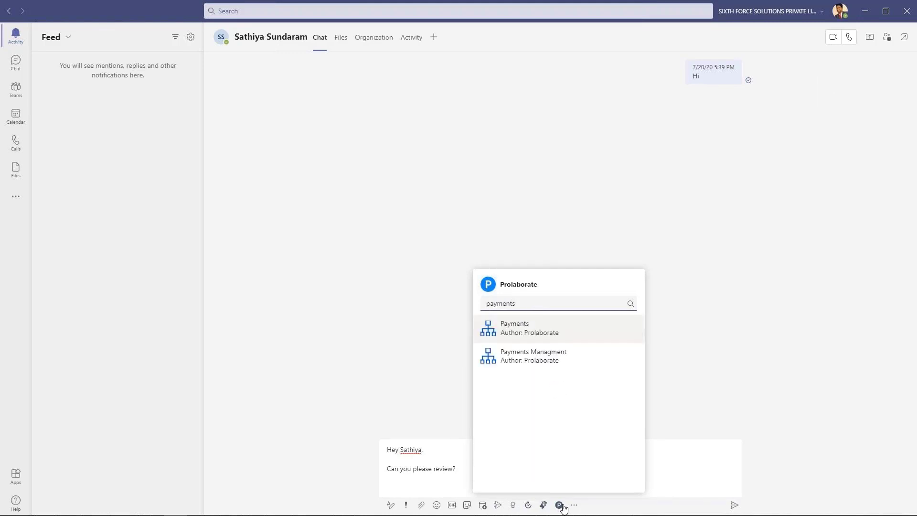
click(528, 335)
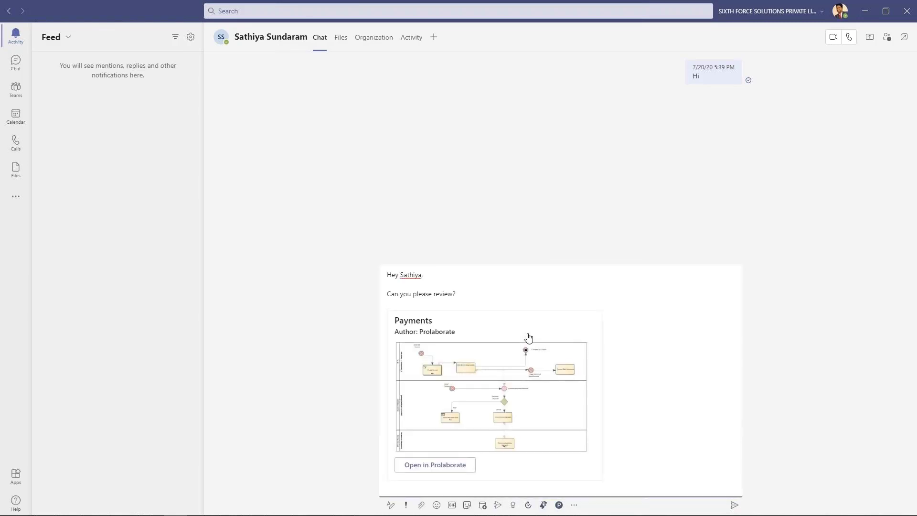
click(734, 505)
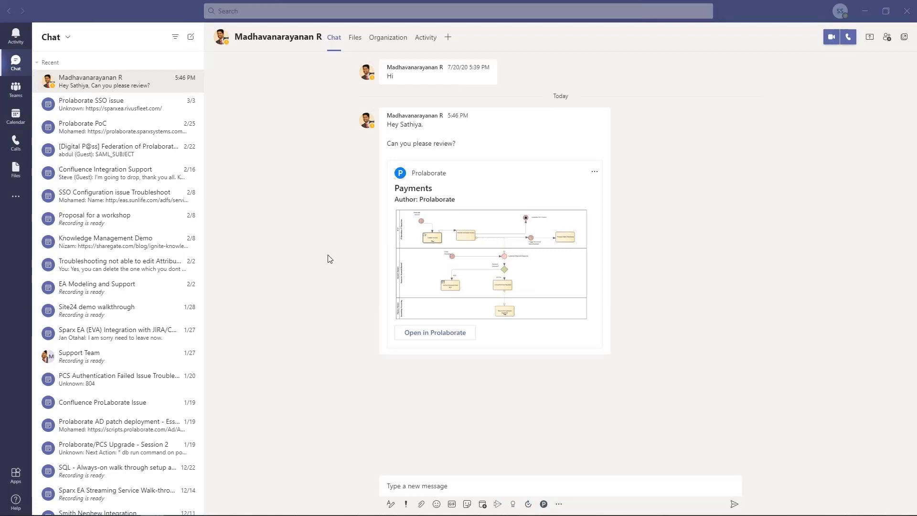
Step: Open the Payments diagram from its chat card in Prolaborate
click(419, 331)
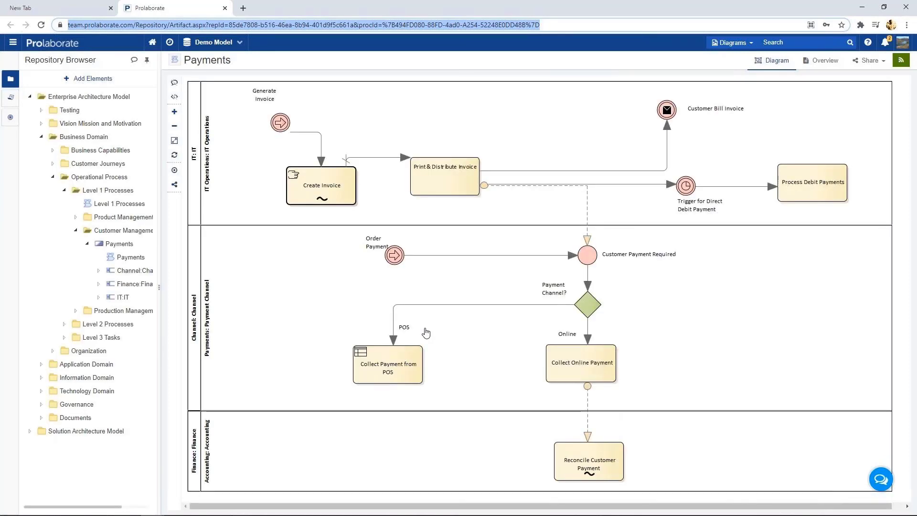
Step: Inspect Create Invoice and Print & Distribute Invoice attributes, then draft feedback requesting a decision gateway before printing
click(321, 185)
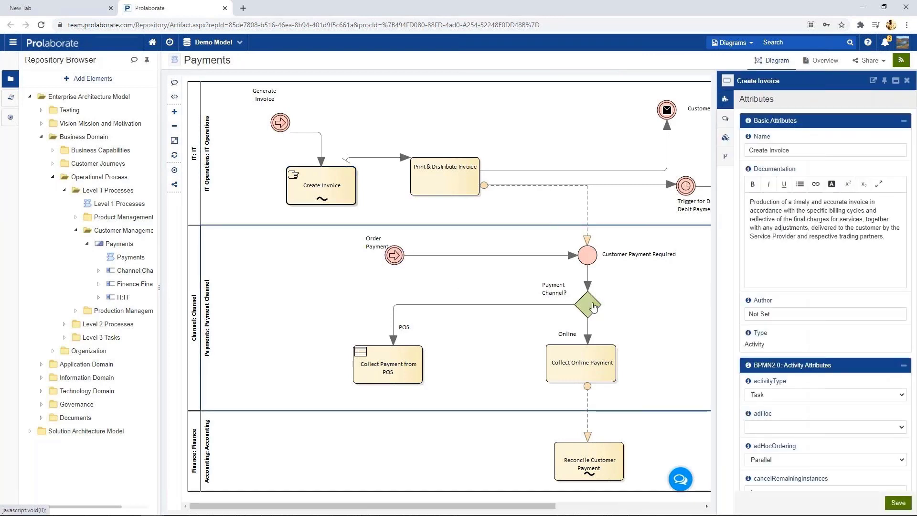
click(449, 183)
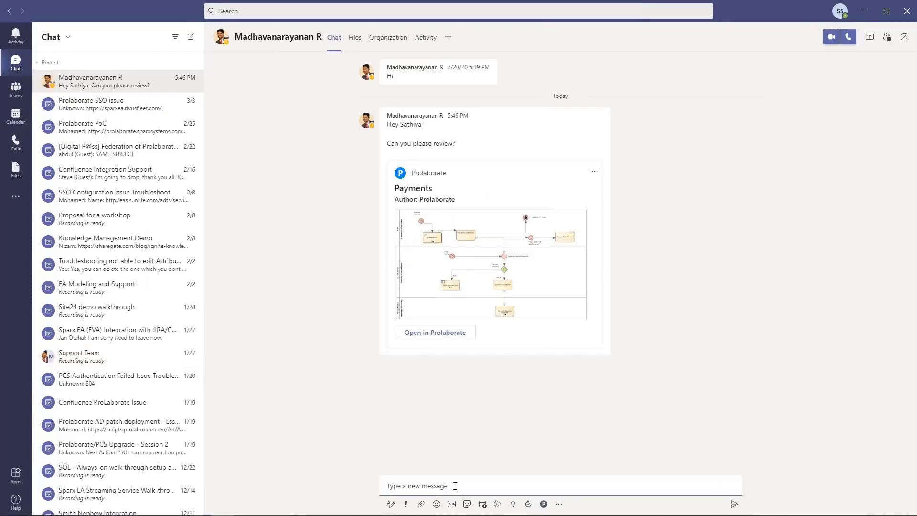
text(Hi Madhav,)
key(shift+Return)
key(shift+Return)
text(Looks good! Can you add a decision gateway before printing the invoice)
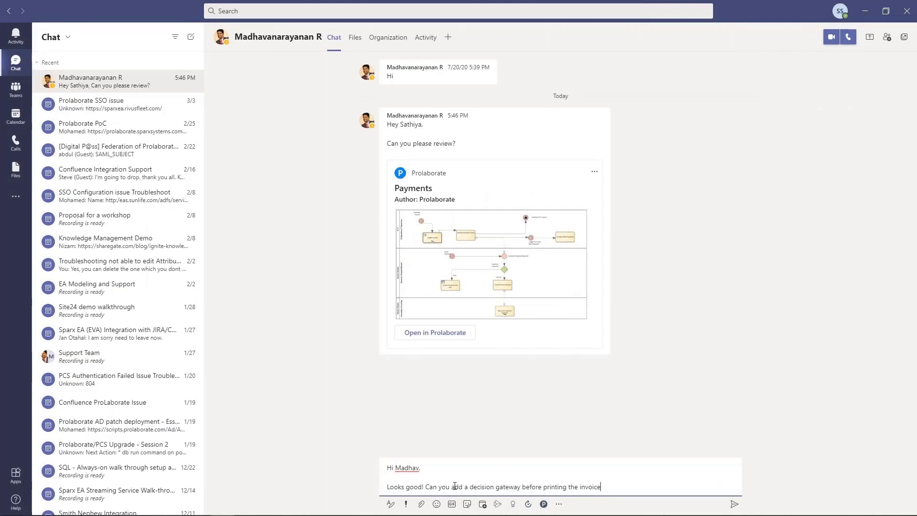
text(?)
Step: Send the decision-gateway feedback and reopen the Payments card in Prolaborate
key(Return)
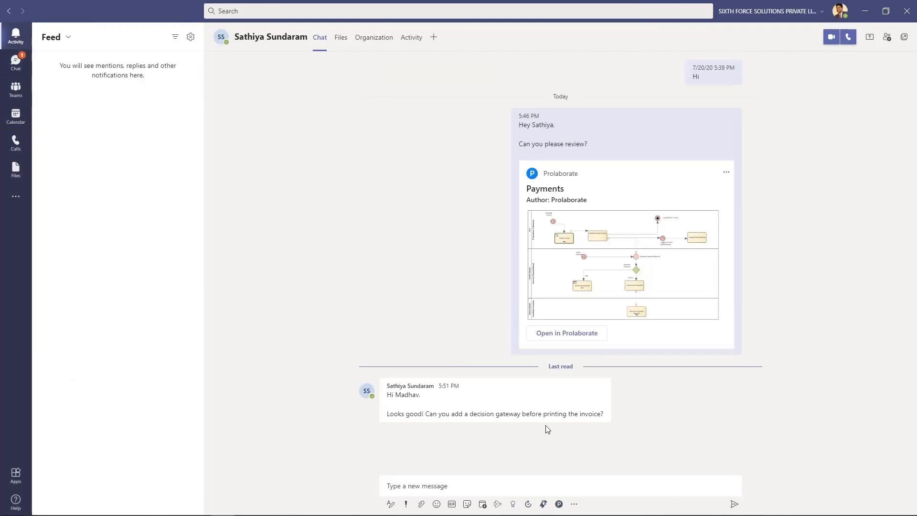
click(562, 334)
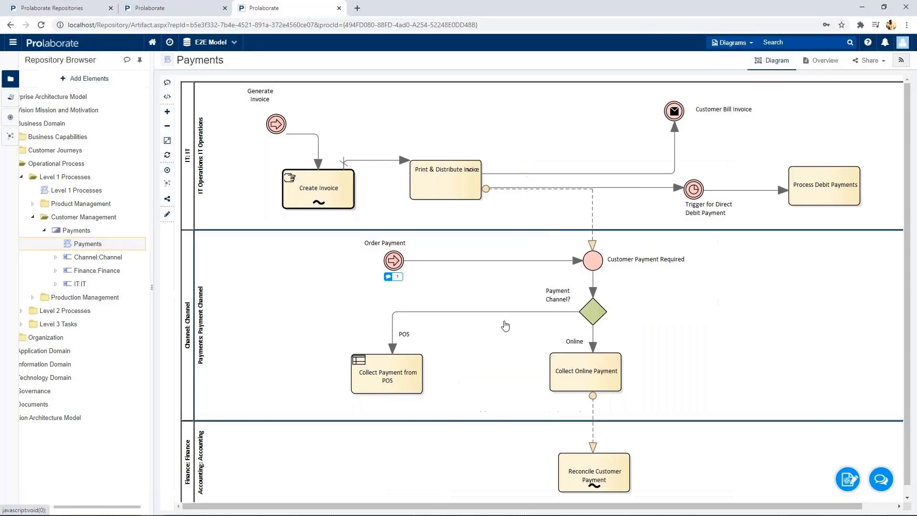
Step: Launch the Payments diagram in the EA desktop diagram editor, then send the confirming reply
click(848, 480)
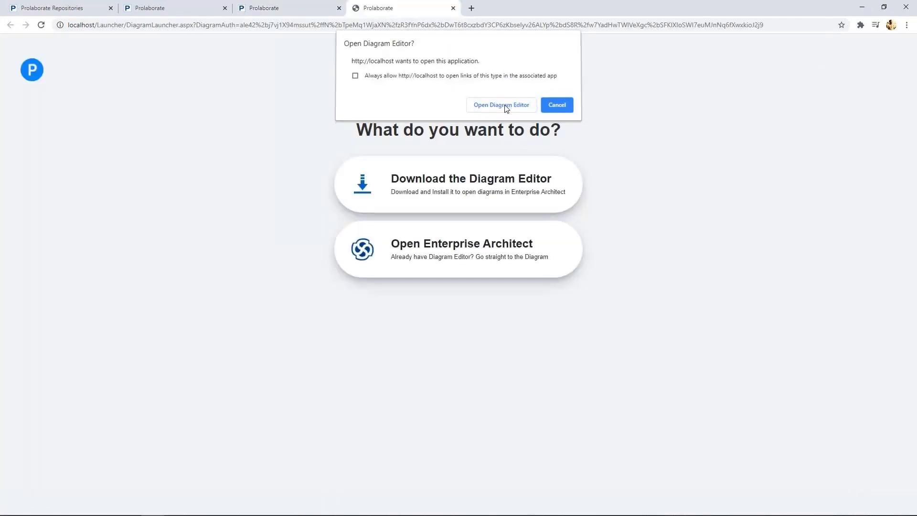
click(507, 107)
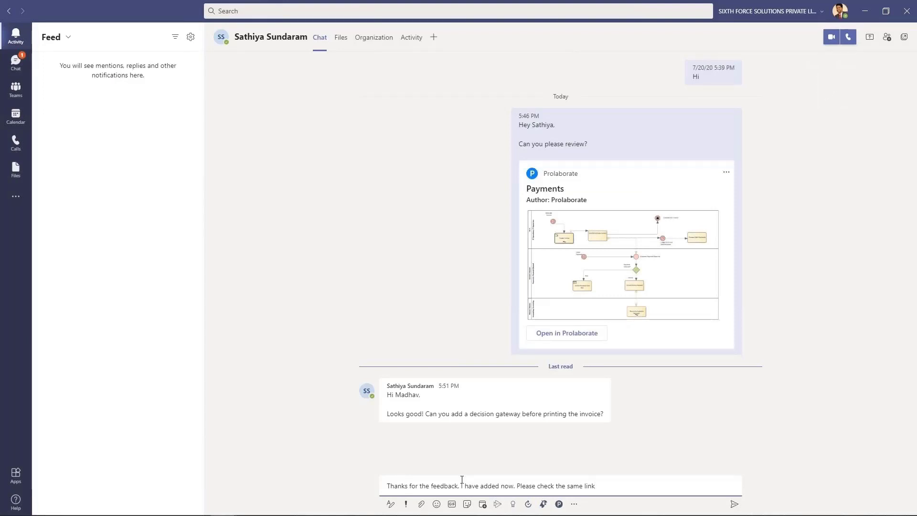
key(Return)
click(354, 11)
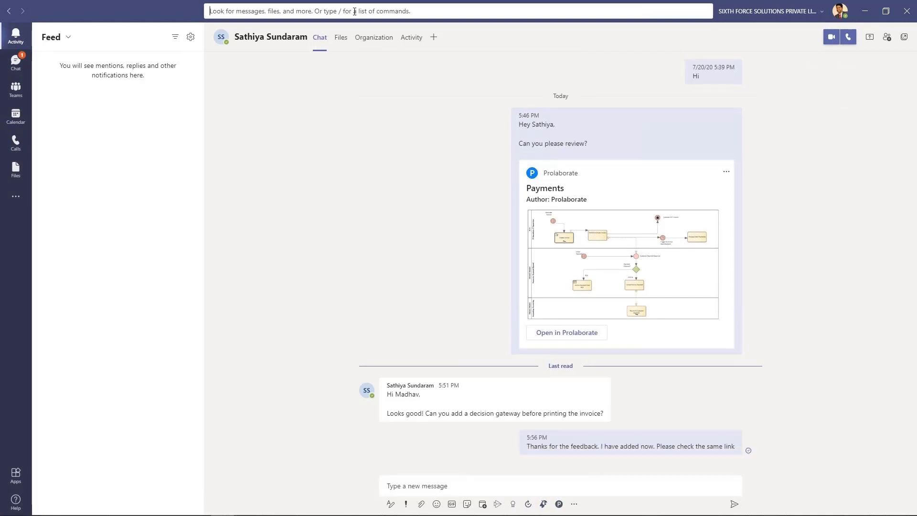
text(@pro)
key(Down)
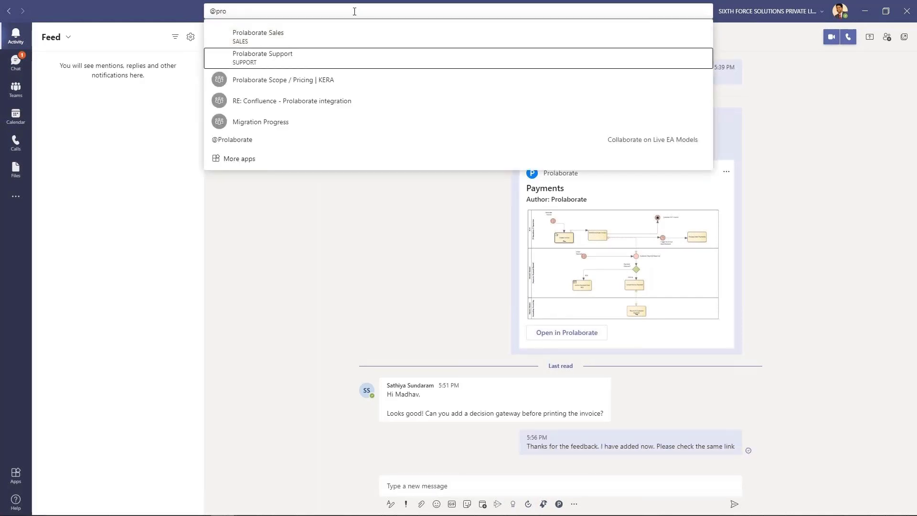
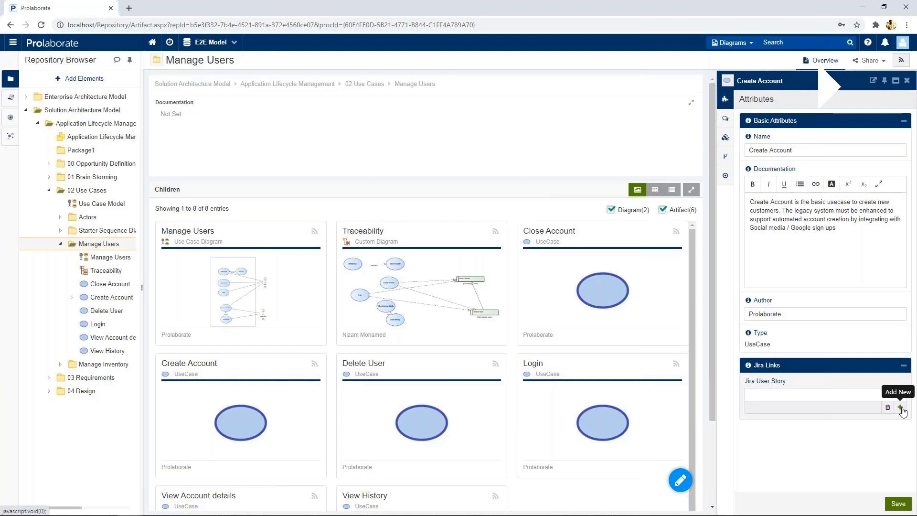
Step: Add a Jira Links entry connecting the Create Account use case to the Create Account user story
click(901, 409)
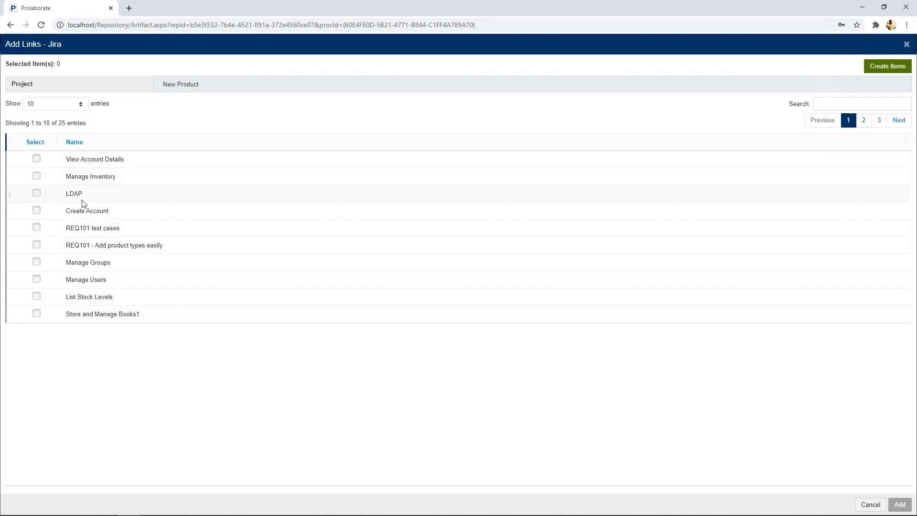
click(37, 210)
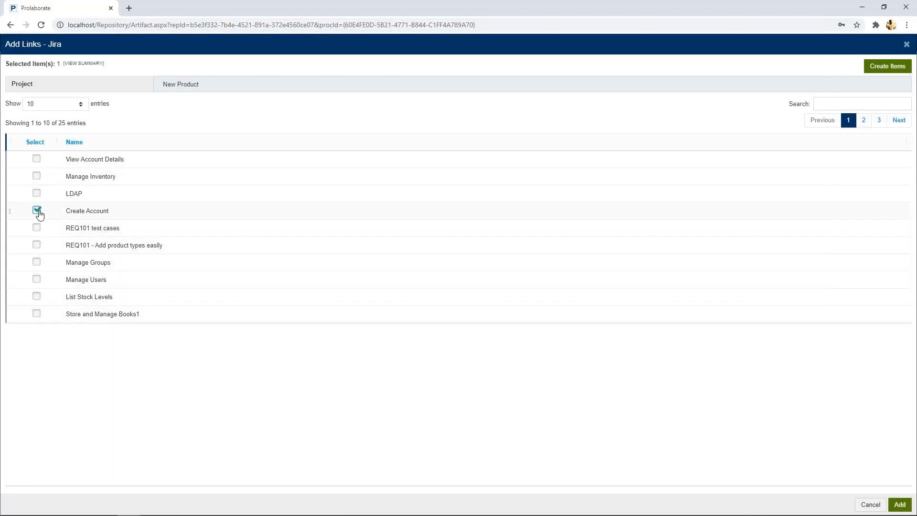
click(900, 505)
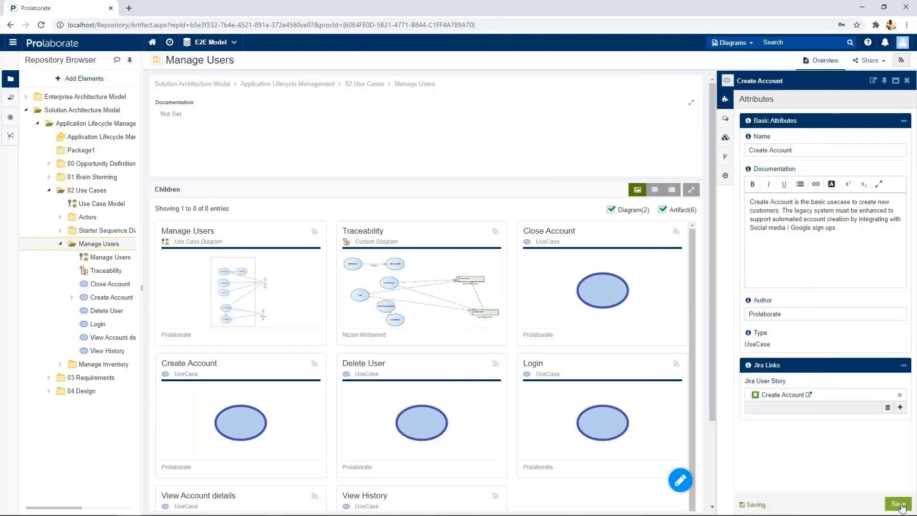
mouse_move(231, 297)
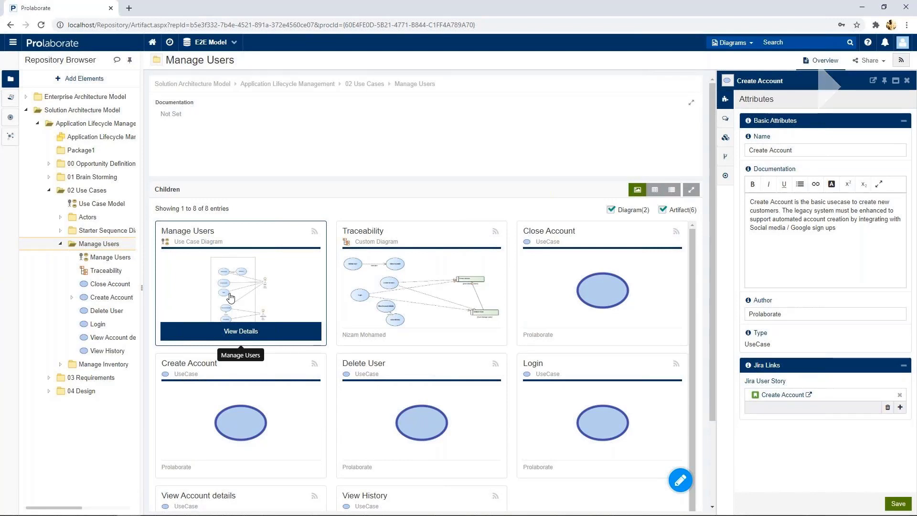
Step: In the Manage Users diagram, preview Create Account's linked Jira story TEST-22
click(231, 297)
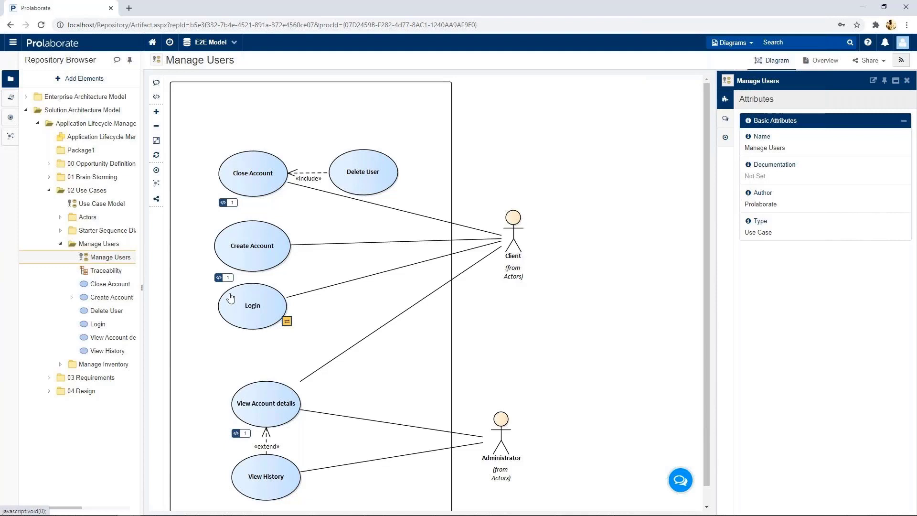
click(222, 225)
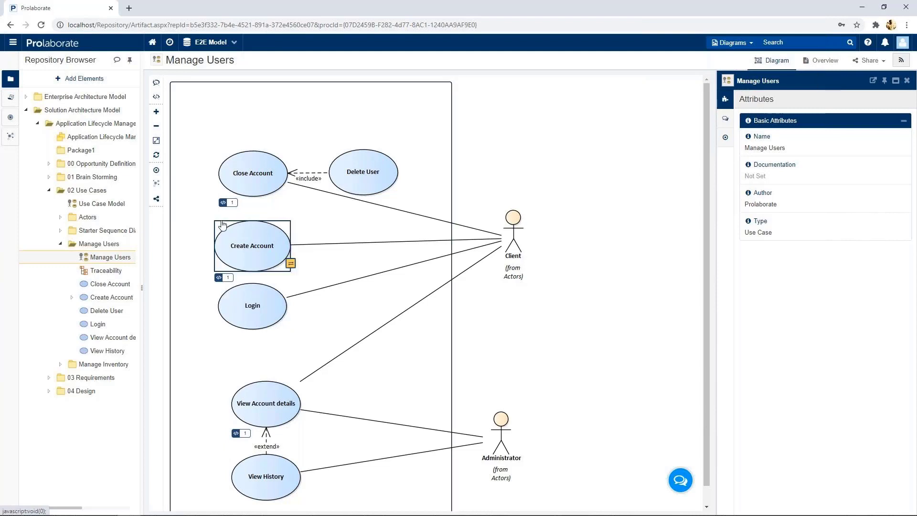
click(219, 279)
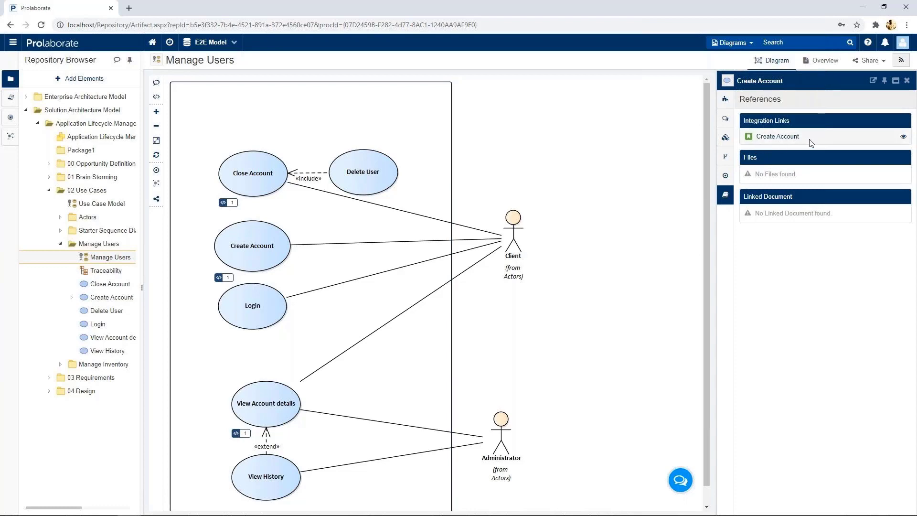
click(902, 138)
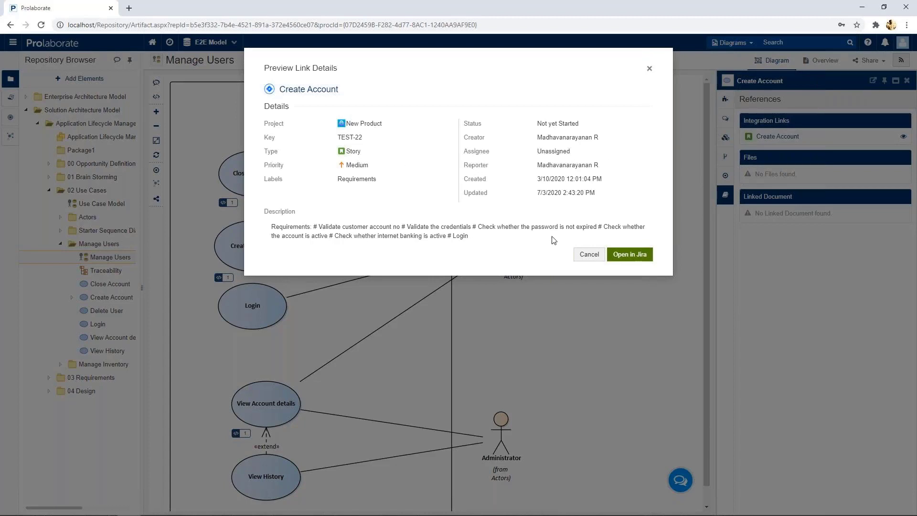
Step: Open the linked story TEST-22 in Jira in a new tab
click(629, 258)
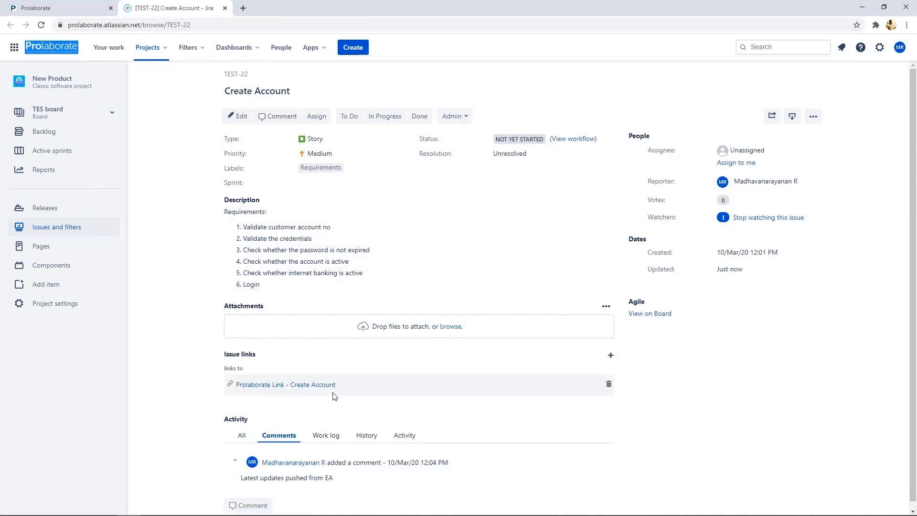
Step: Follow the 'Prolaborate Link - Create Account' issue link back to the use case
click(292, 386)
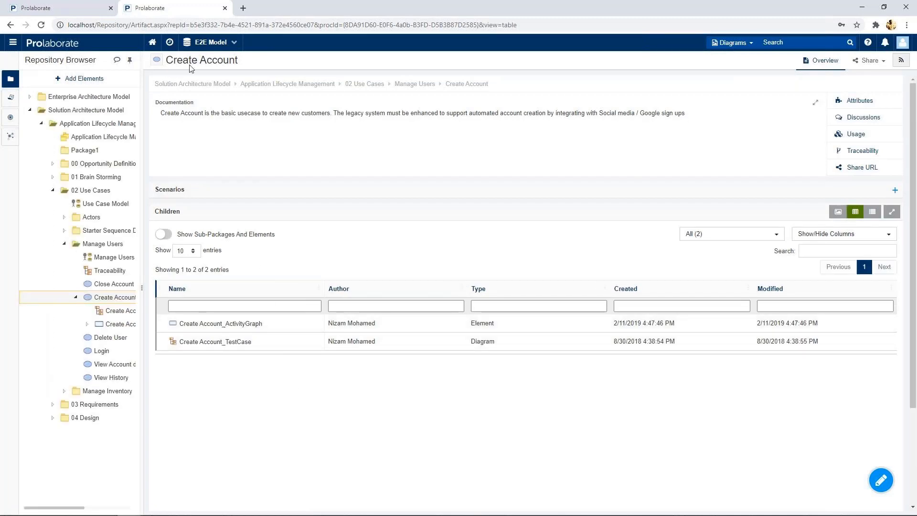
Step: Expand the Basic Path and No Submit scenarios, then show the Create Account attributes
click(235, 191)
scroll(302, 271, down, 2)
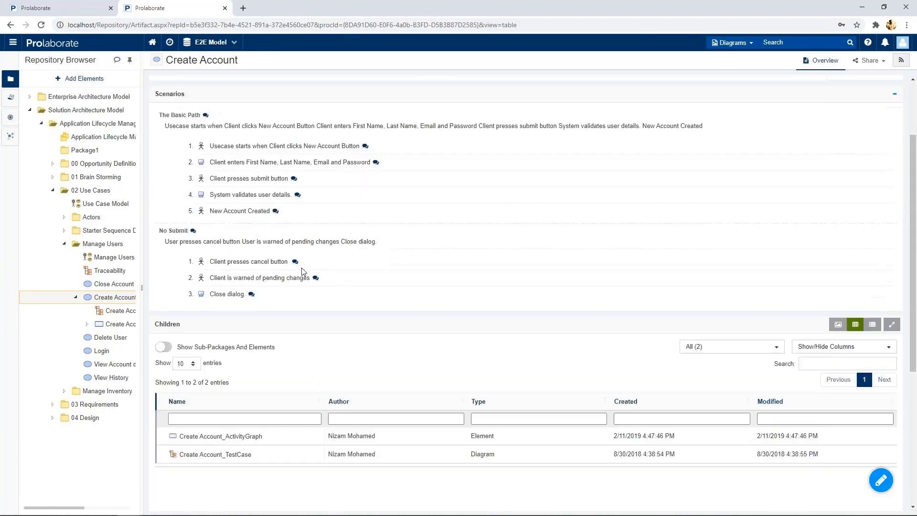
scroll(301, 271, down, 4)
scroll(280, 305, up, 3)
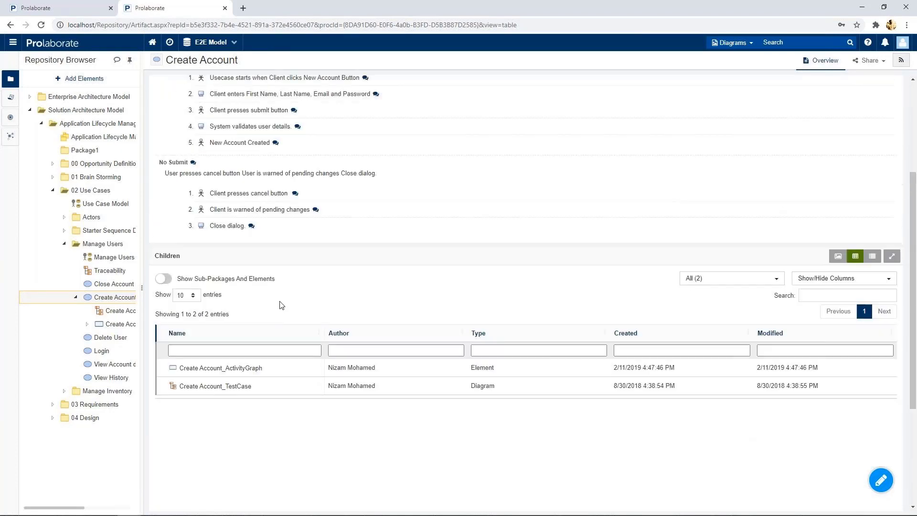
scroll(282, 305, up, 4)
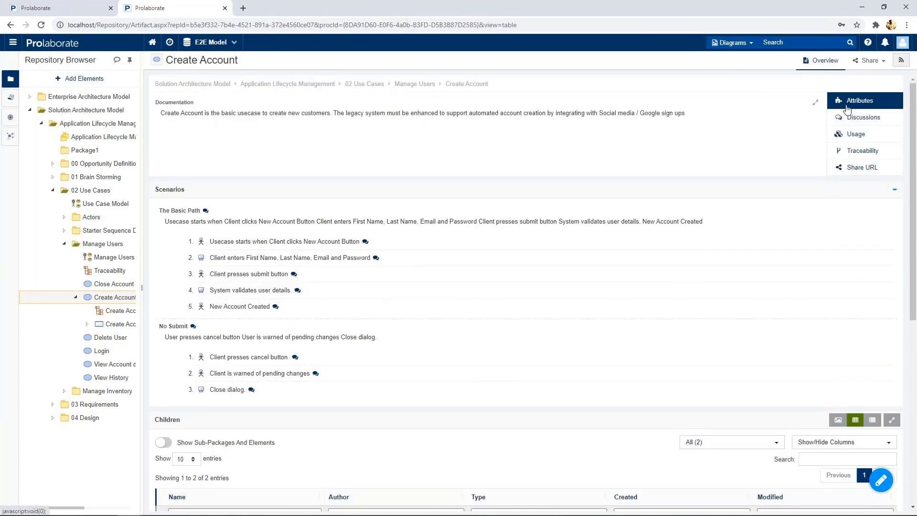
click(846, 108)
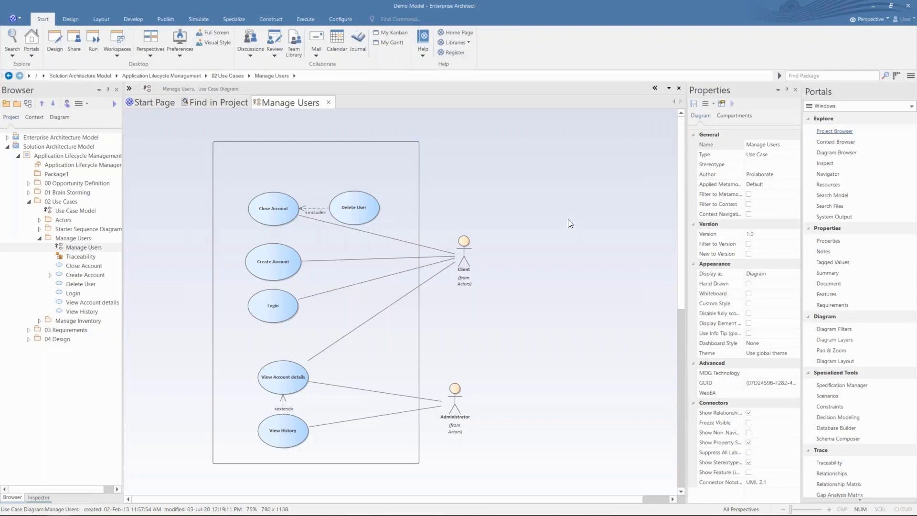
Step: Open Jira story TEST-22 from the Create Account use case's PROL_Jira tagged value
click(274, 266)
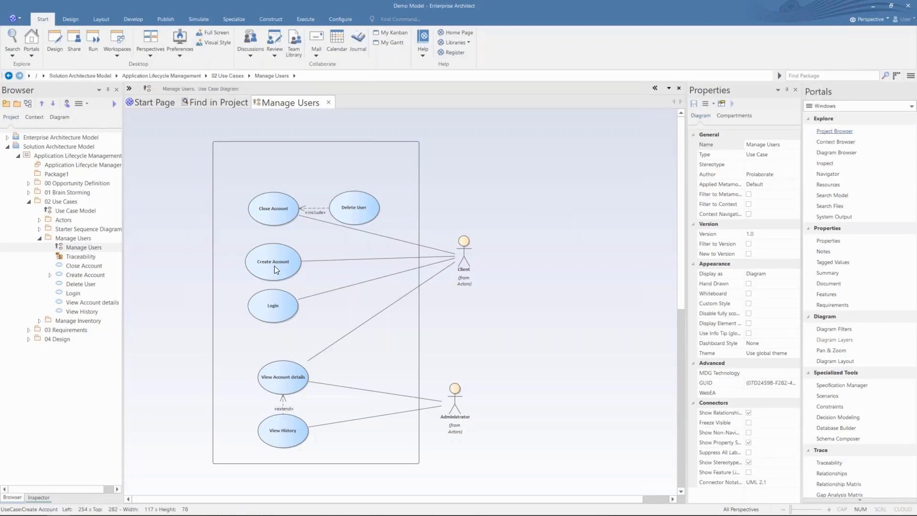
click(275, 265)
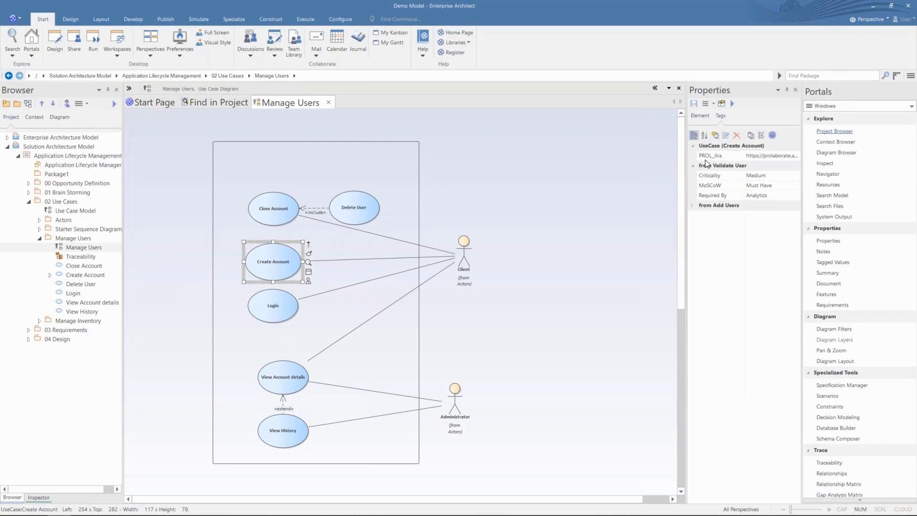
drag(686, 165, 630, 175)
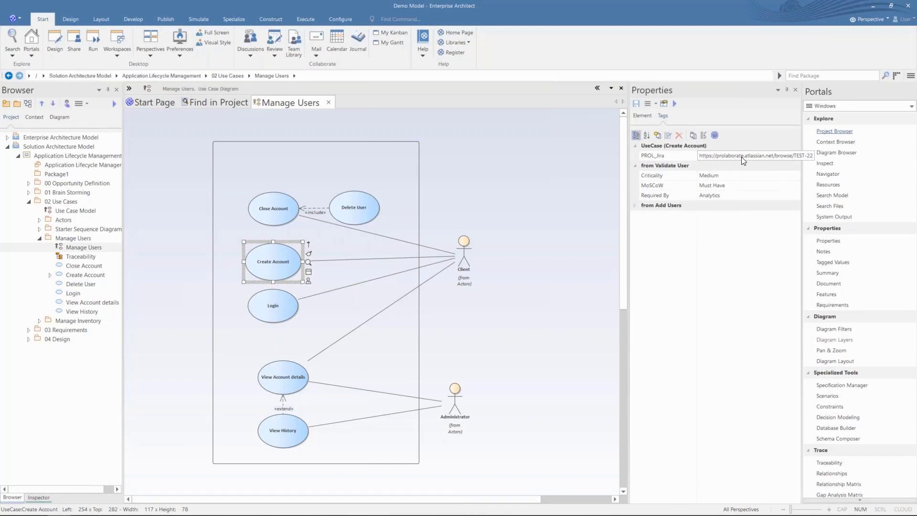
click(742, 157)
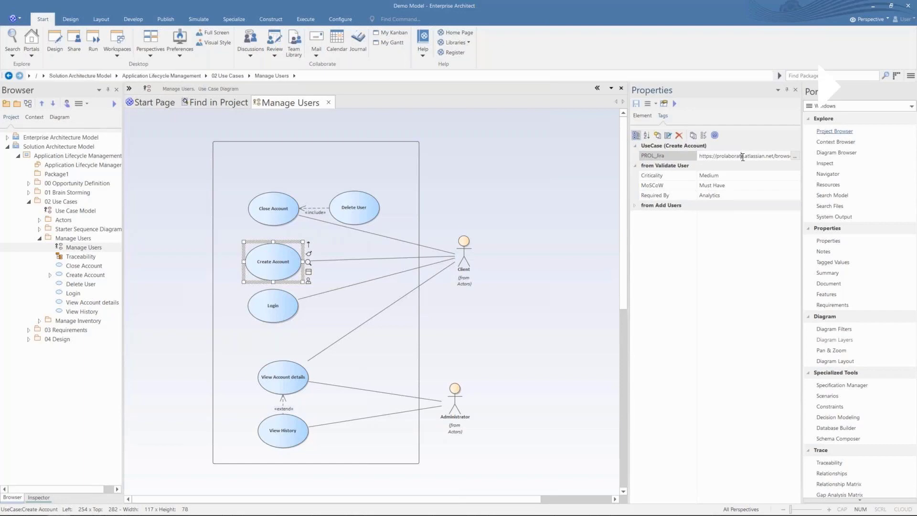
click(794, 157)
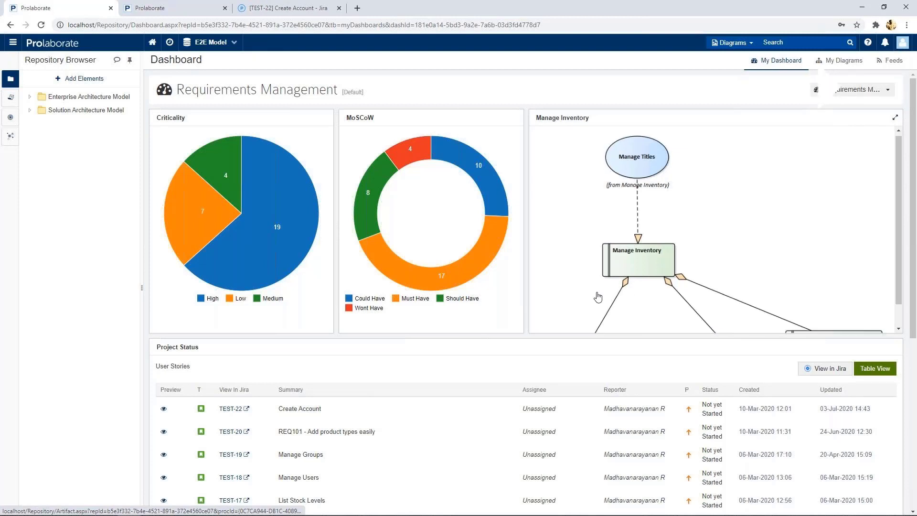
Step: Show the Project Status User Stories widget's 7 Jira stories in Table View
scroll(588, 296, down, 1)
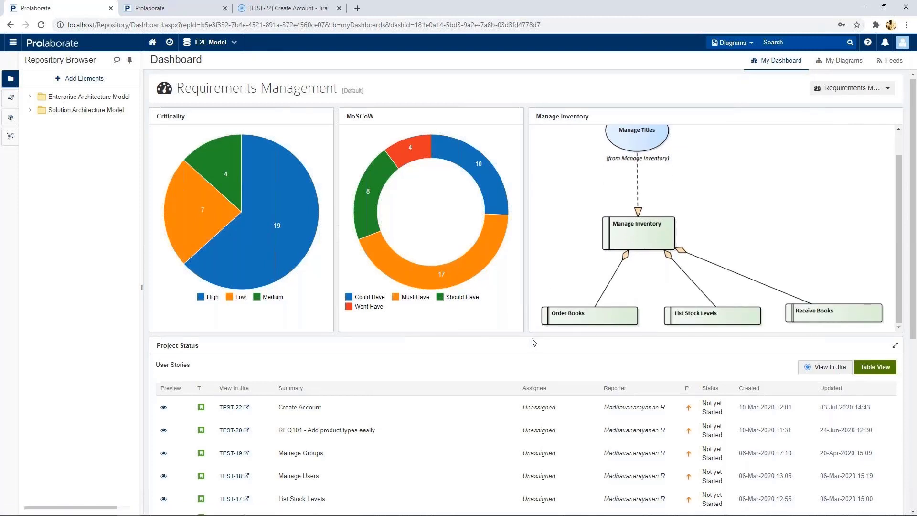
scroll(557, 340, down, 3)
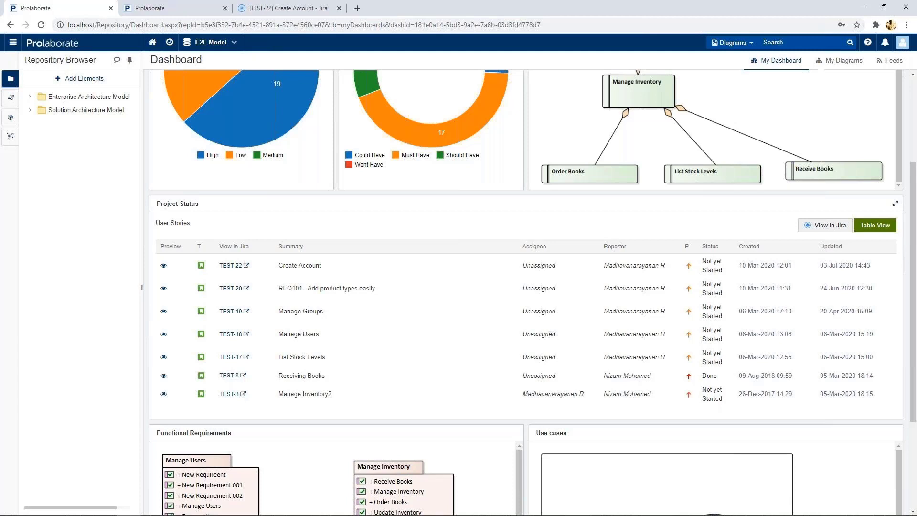
scroll(268, 300, down, 1)
scroll(424, 309, down, 3)
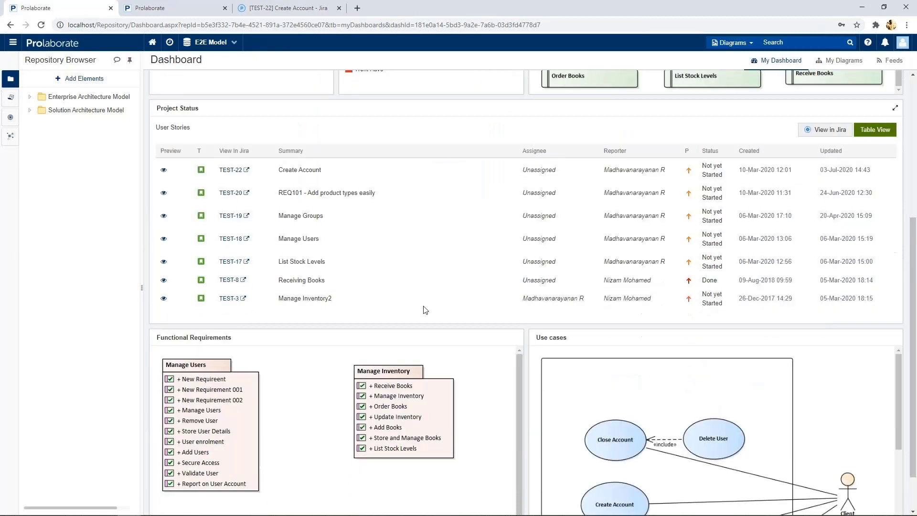
scroll(609, 360, down, 2)
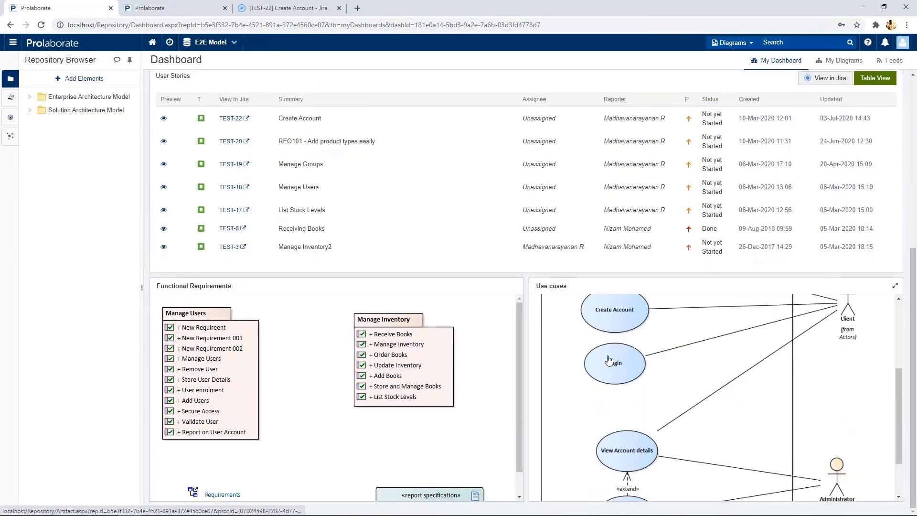
scroll(609, 361, down, 1)
scroll(548, 362, up, 4)
scroll(548, 361, up, 4)
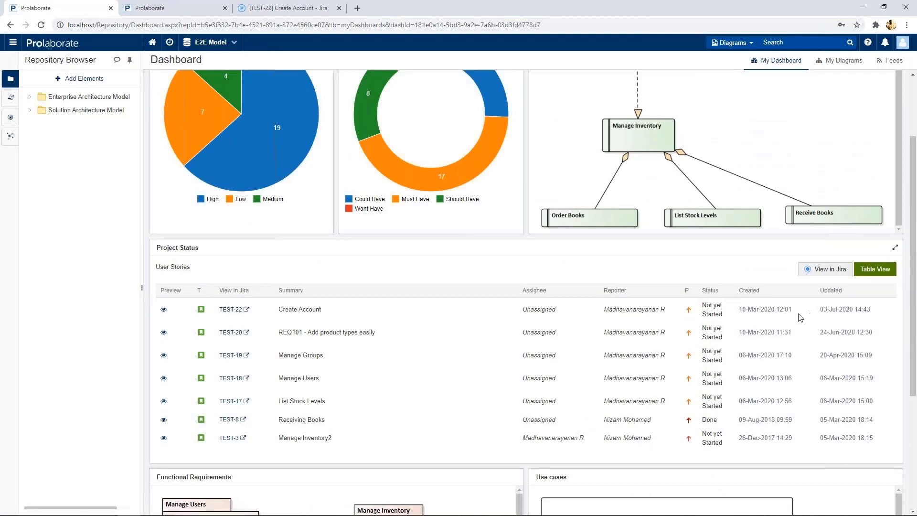
click(875, 269)
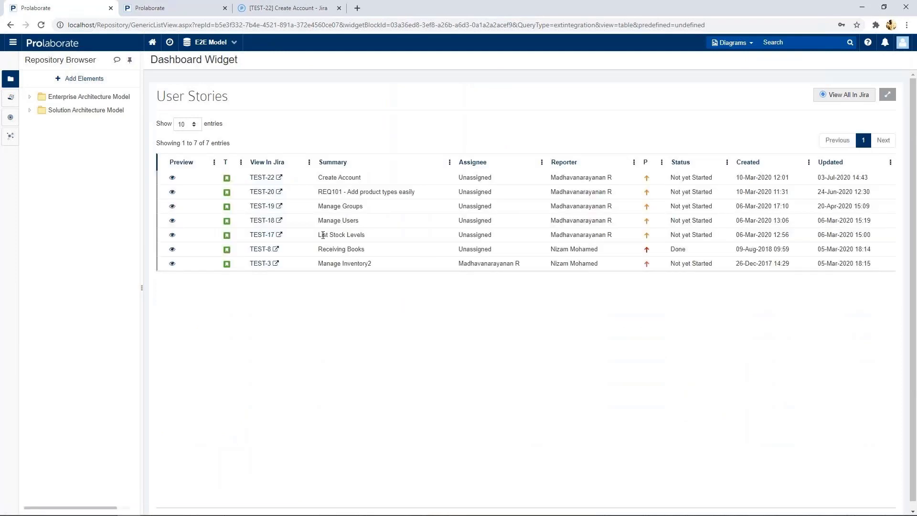
Step: Preview story TEST-22's details, then open all listed user stories as a Jira filter
click(171, 178)
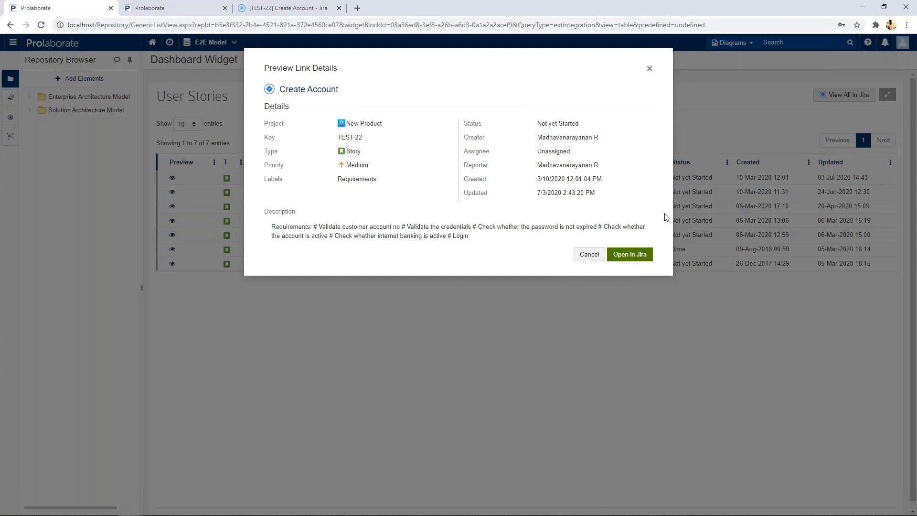
click(650, 70)
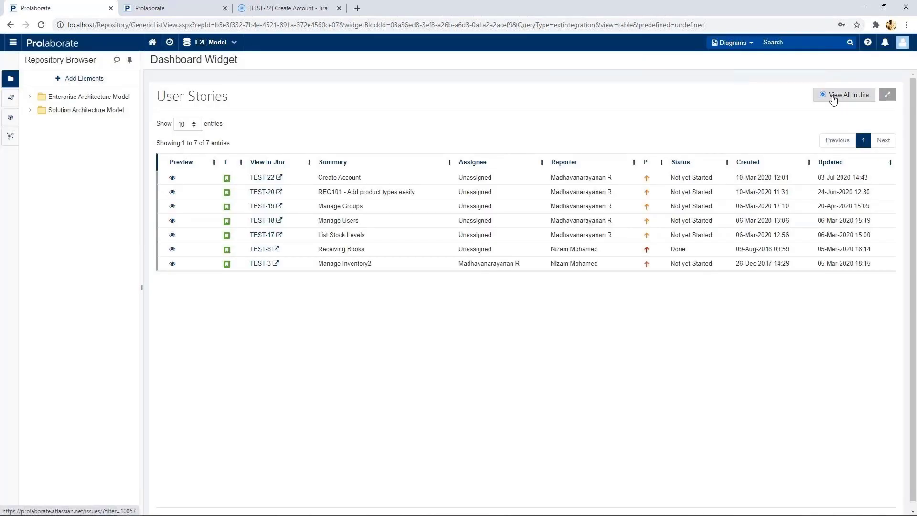
click(843, 94)
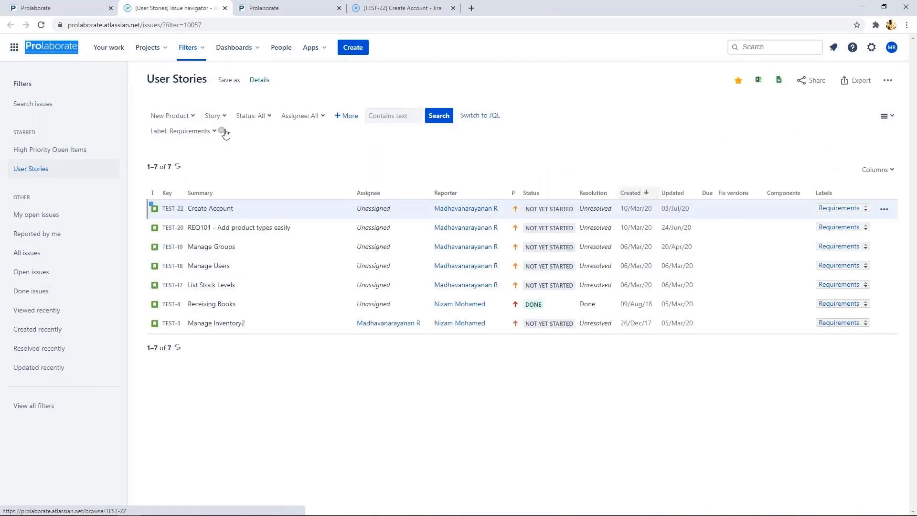
Step: Widen the User Stories filter to all issue types (11 issues), save it, and reload Prolaborate
click(214, 116)
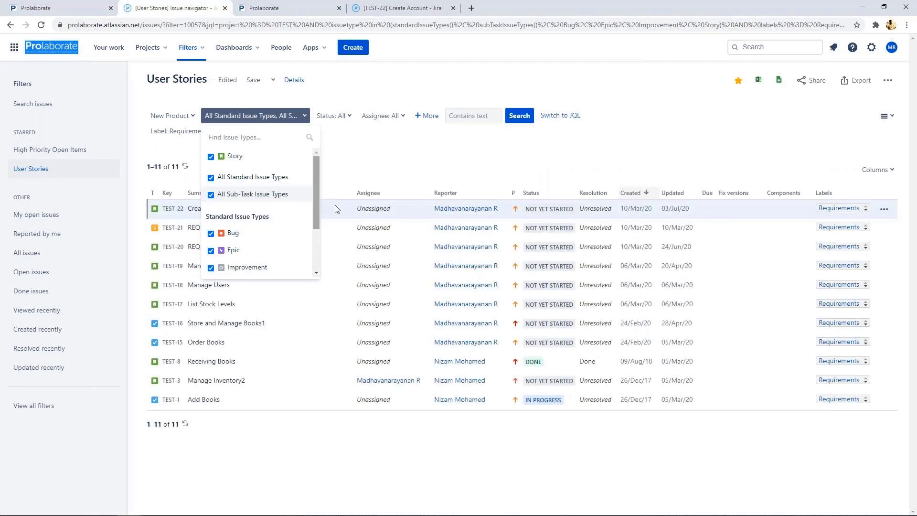
click(382, 161)
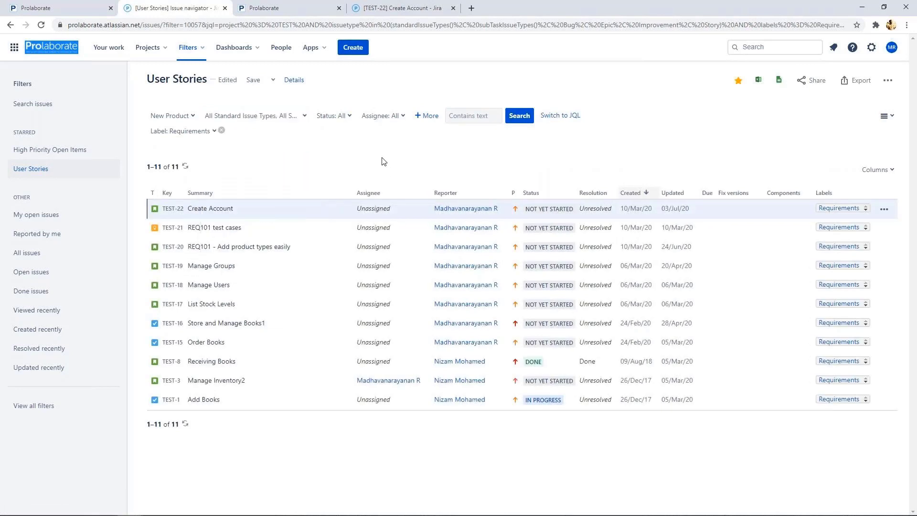
click(254, 81)
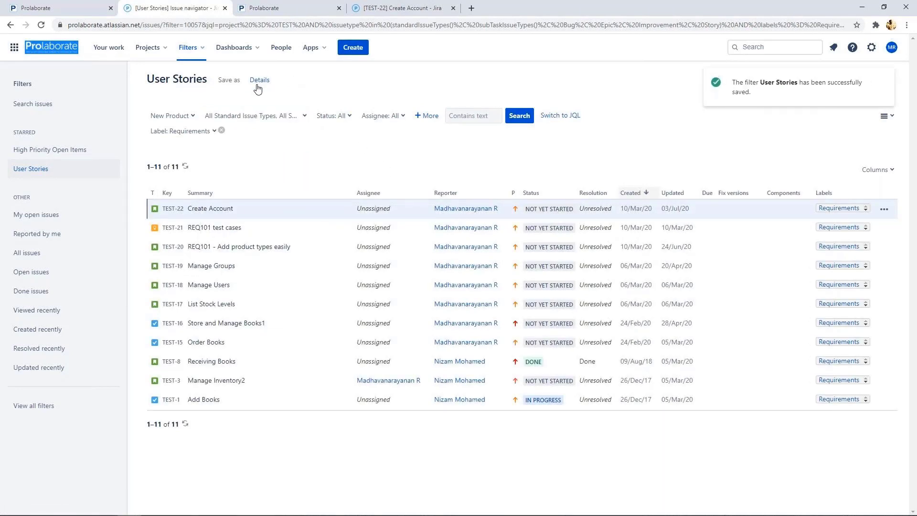
click(88, 5)
key(F5)
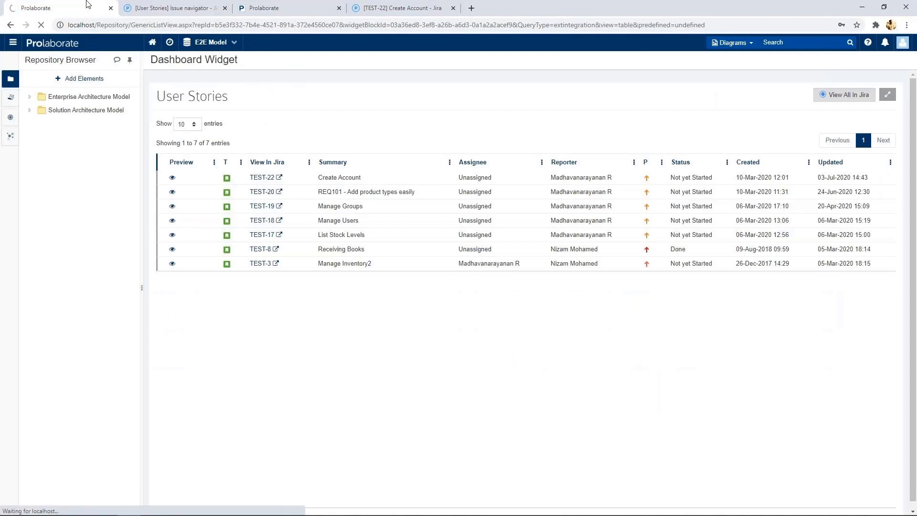
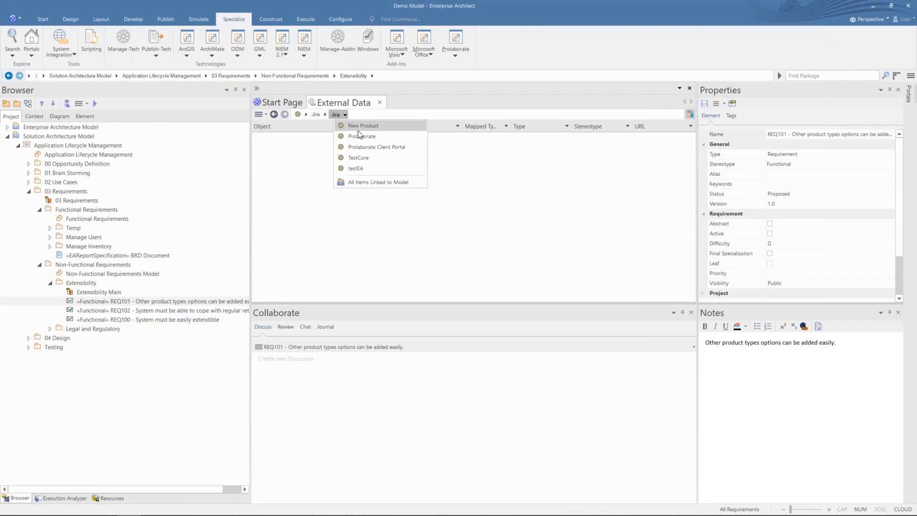
Step: Load the Jira New Product project's User Stories into the External Data list
click(358, 131)
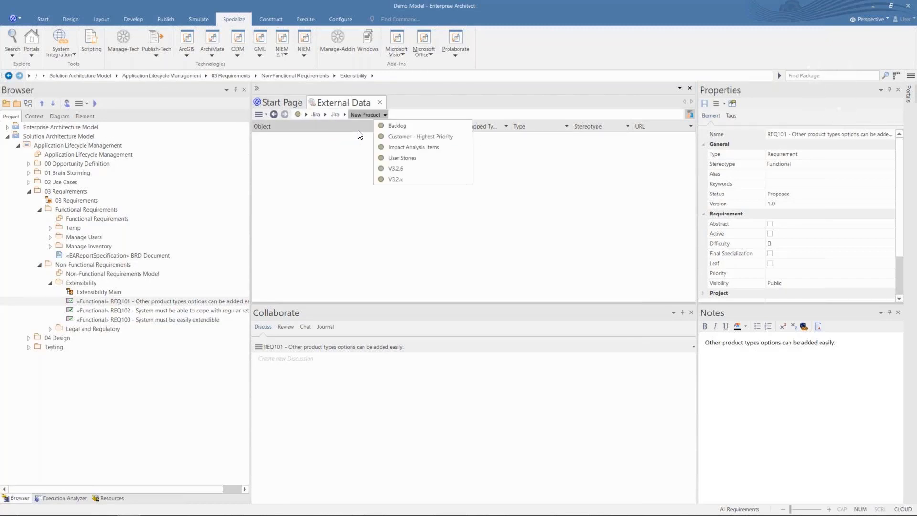
click(389, 158)
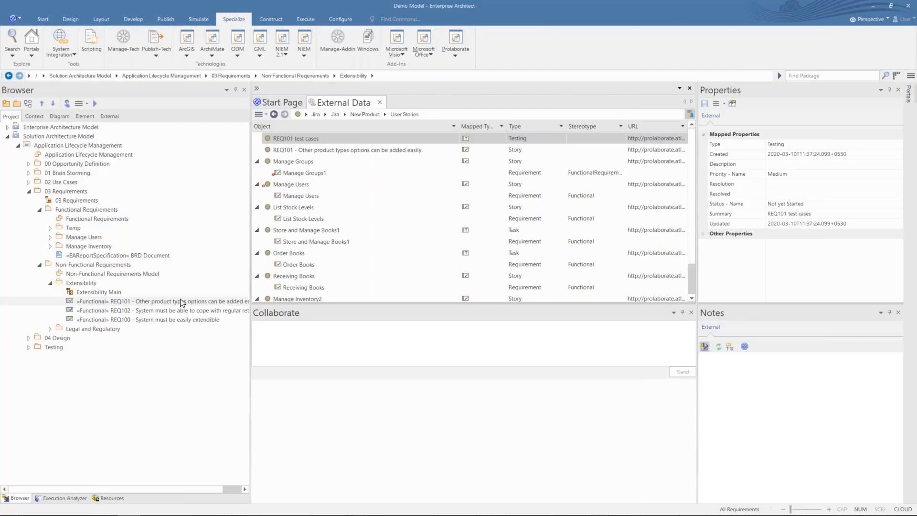
Step: Link the REQ101 requirement under the matching Jira REQ101 story
drag(182, 302, 291, 153)
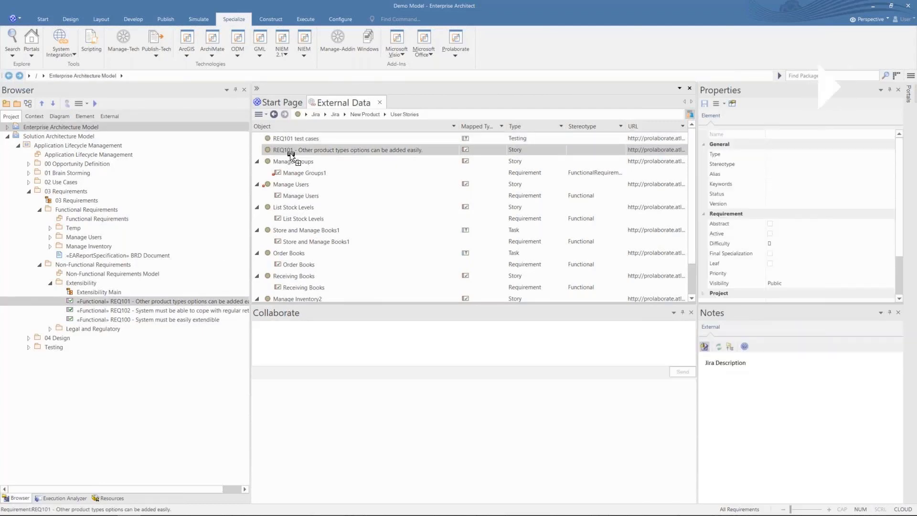
drag(291, 153, 291, 153)
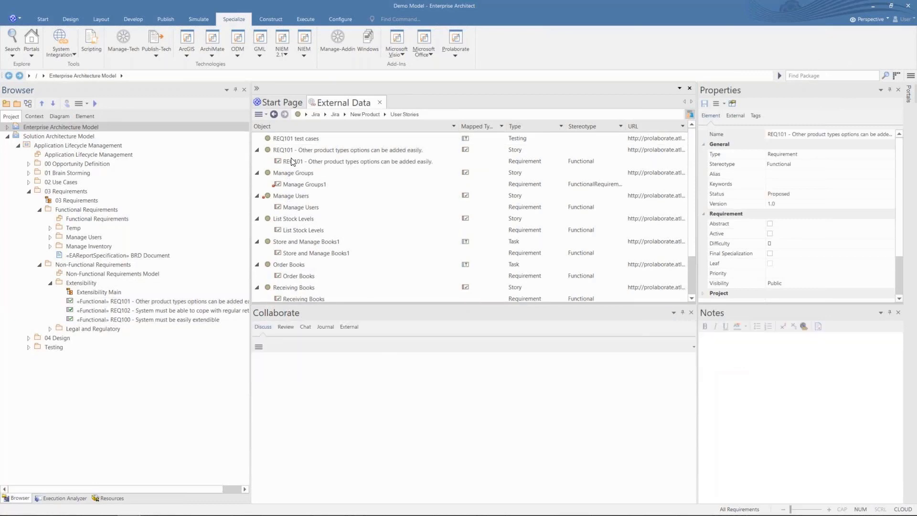
click(293, 161)
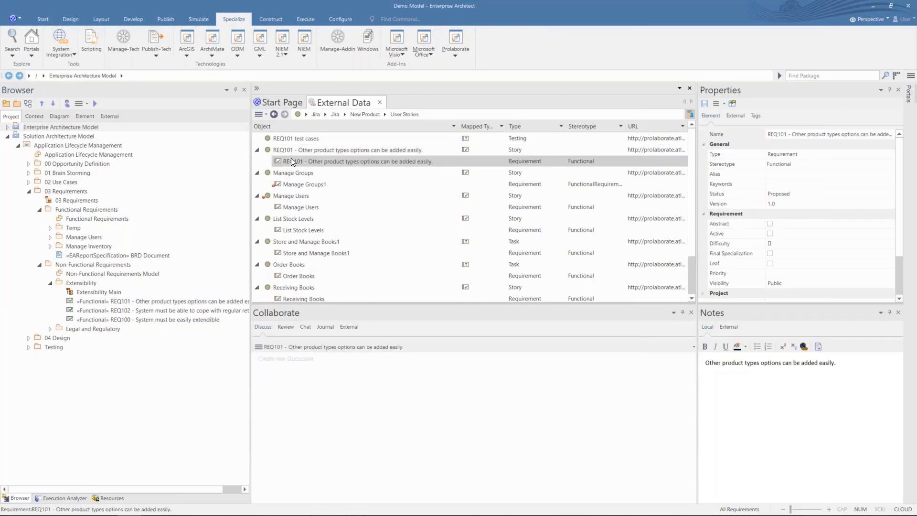
Step: Review REQ101's mapped Jira fields and its tagged values, including the Jira link
click(735, 115)
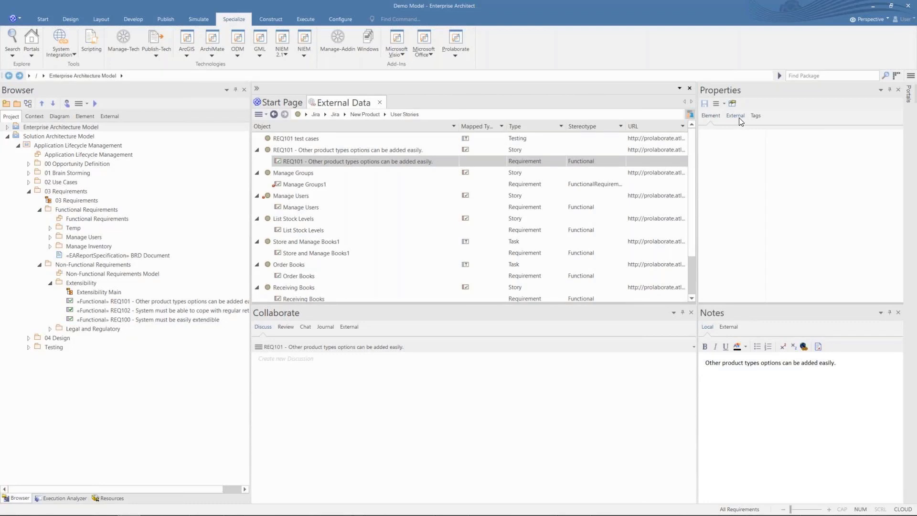
click(706, 233)
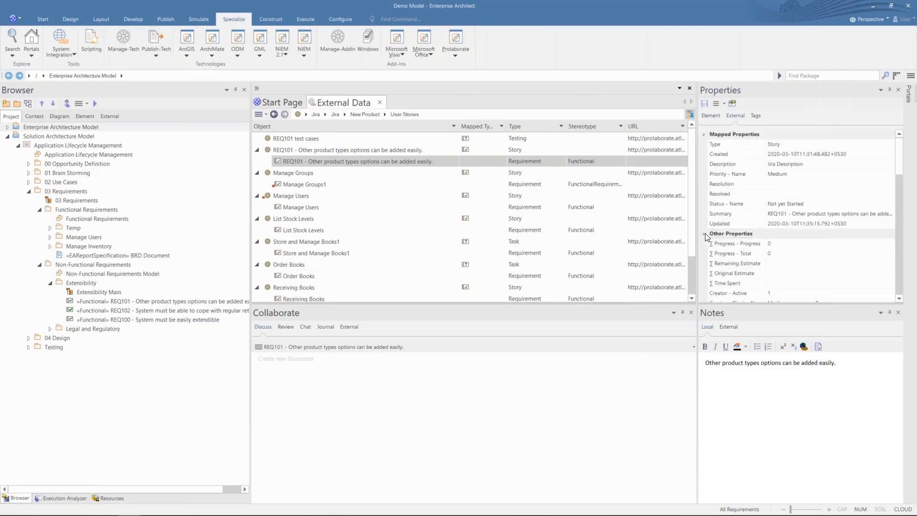
scroll(758, 232, down, 5)
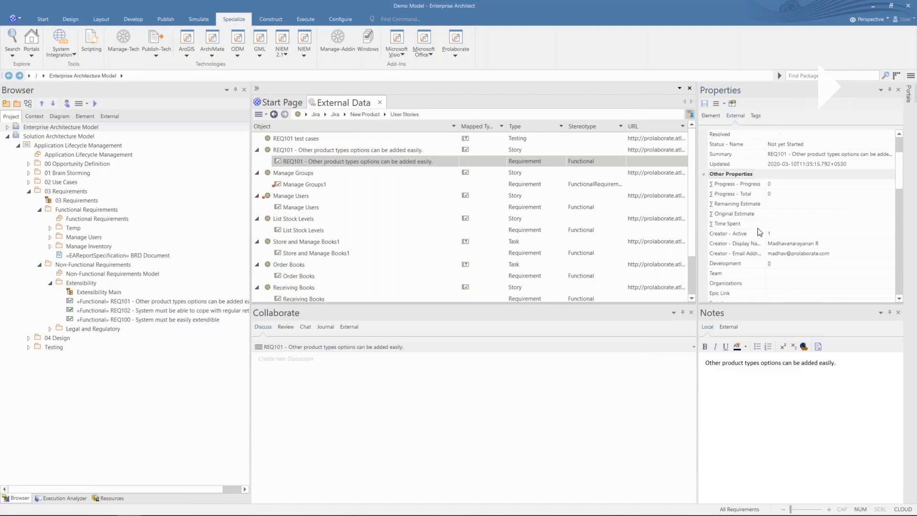
scroll(760, 232, down, 10)
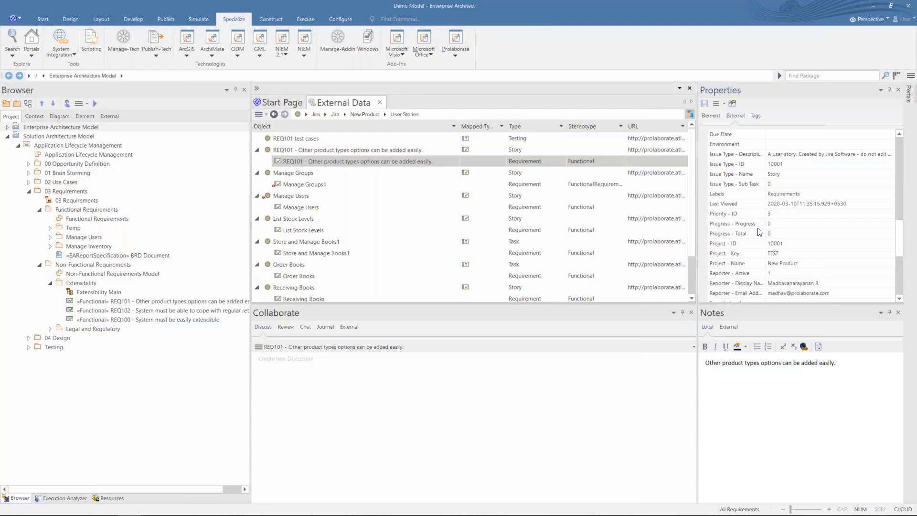
scroll(759, 232, down, 5)
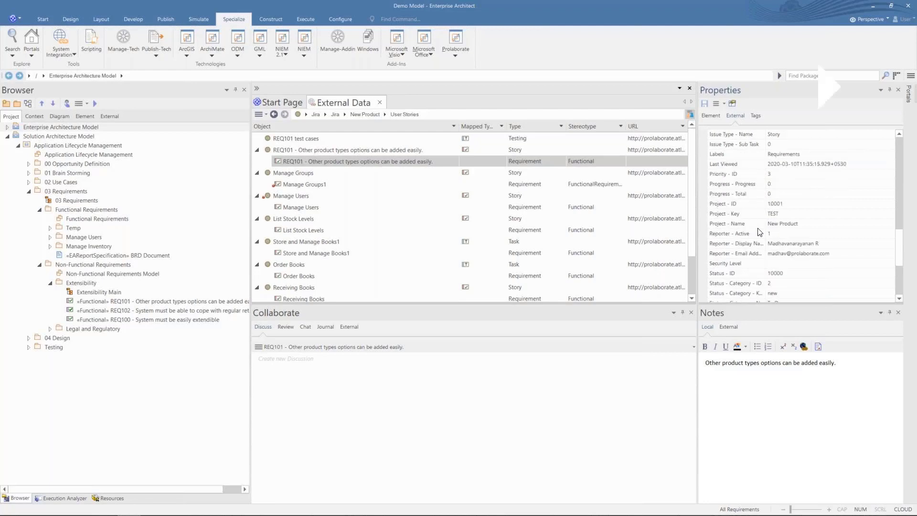
click(753, 118)
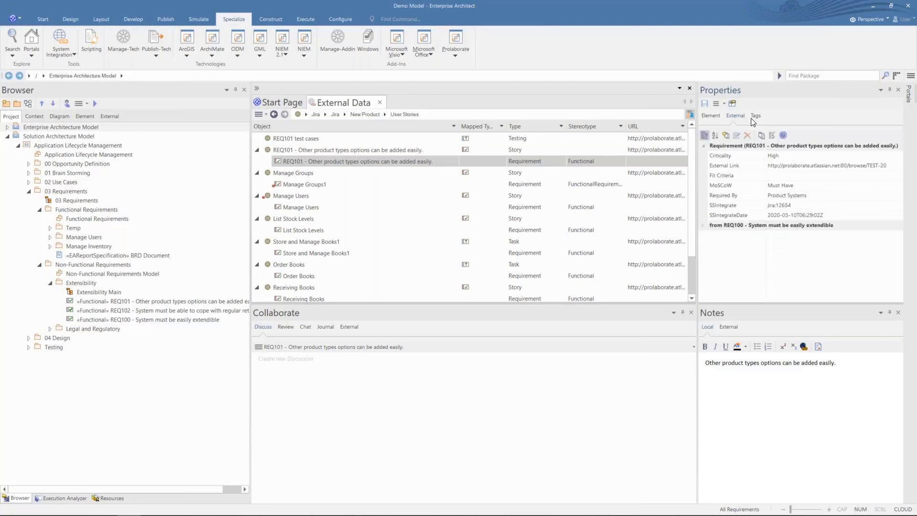
Step: Select the REQ102 requirement and show the External Data actions list
right_click(383, 150)
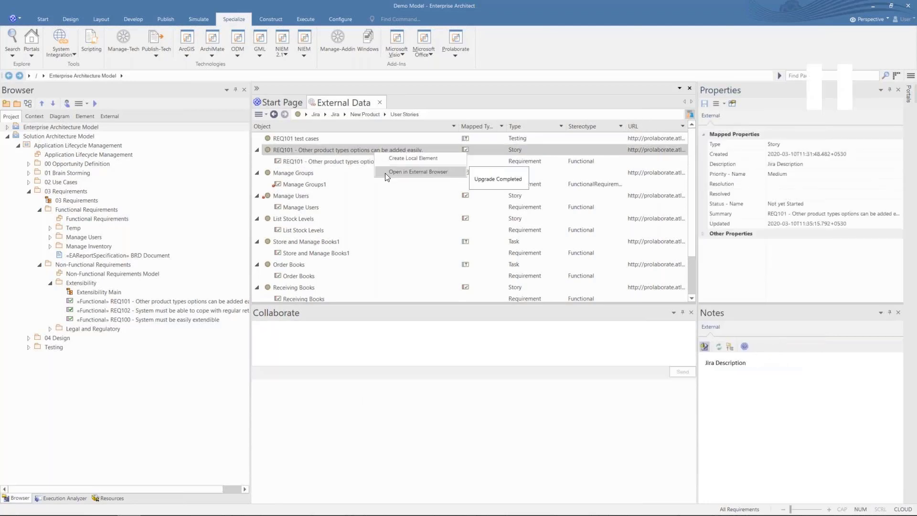
click(139, 311)
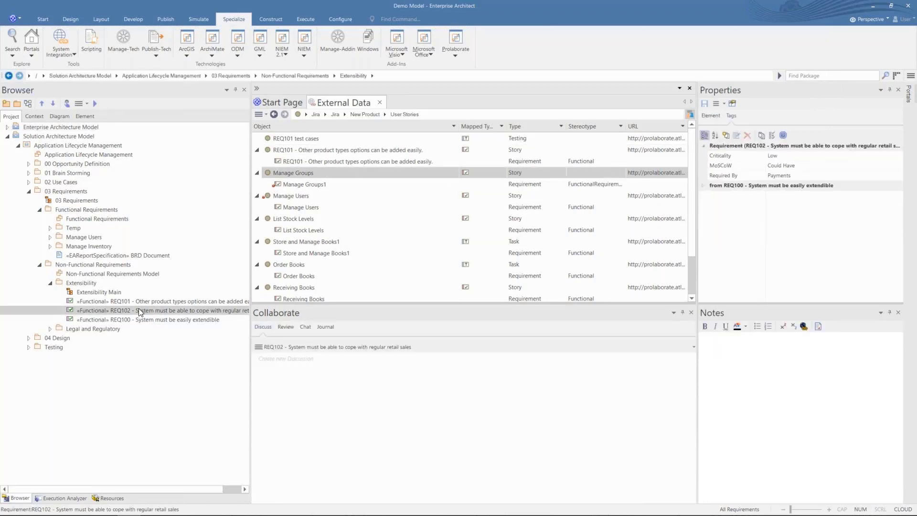
click(258, 115)
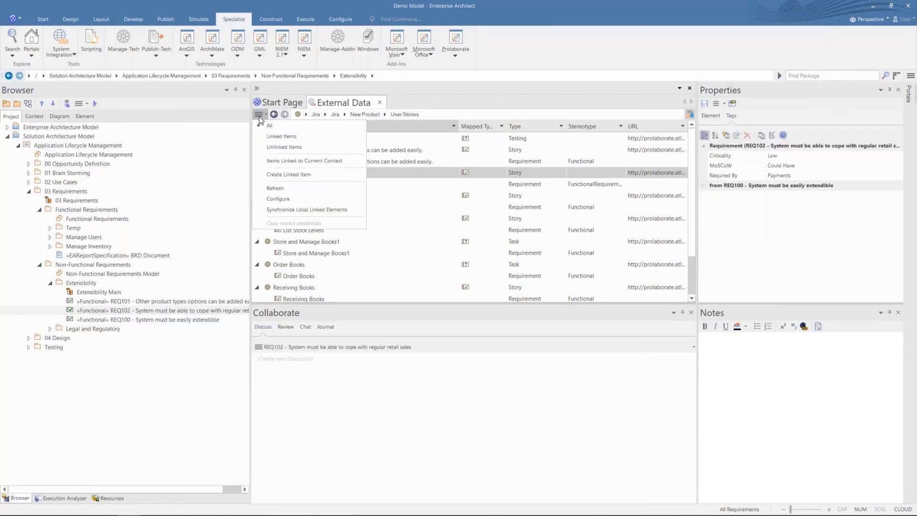
Step: Create a new Jira story linked to REQ102 and view it in the web browser
click(274, 174)
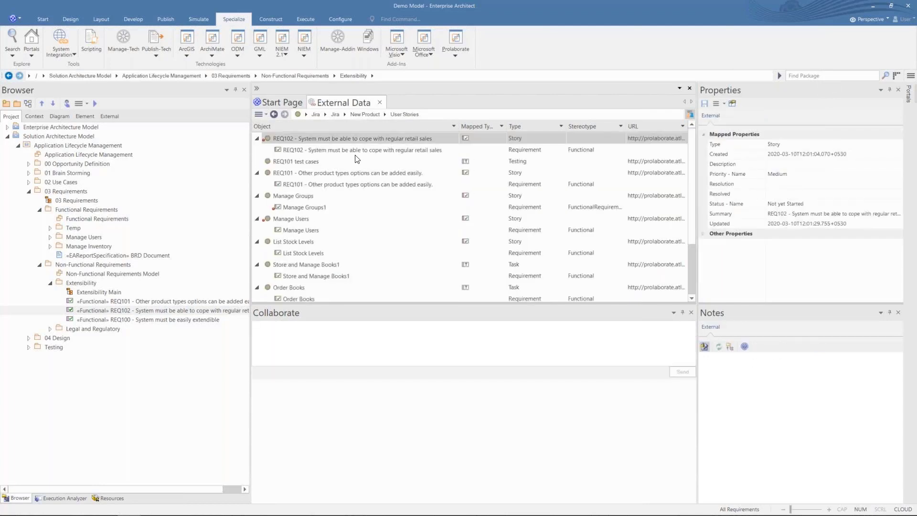
click(356, 150)
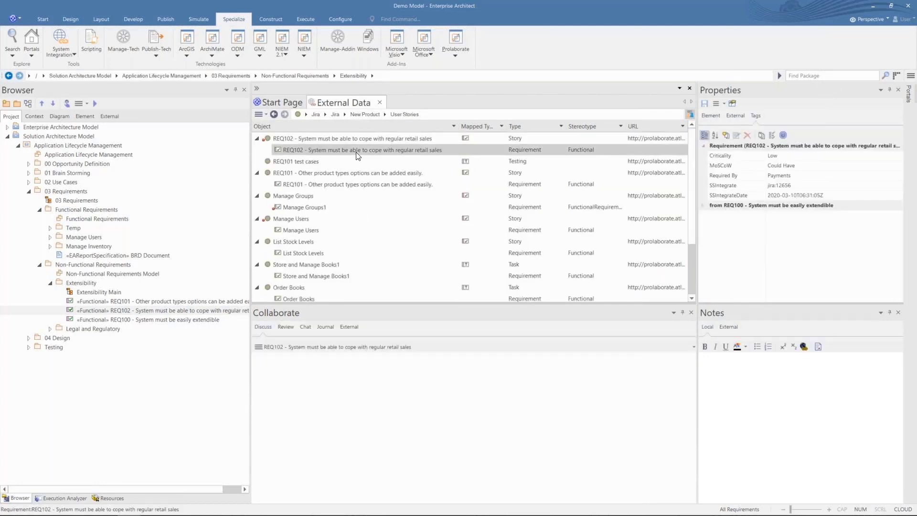
right_click(360, 141)
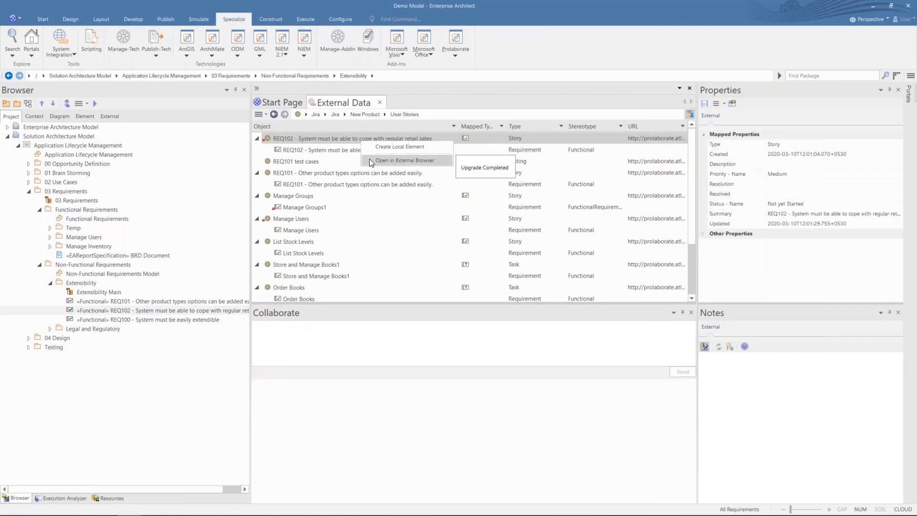
click(369, 160)
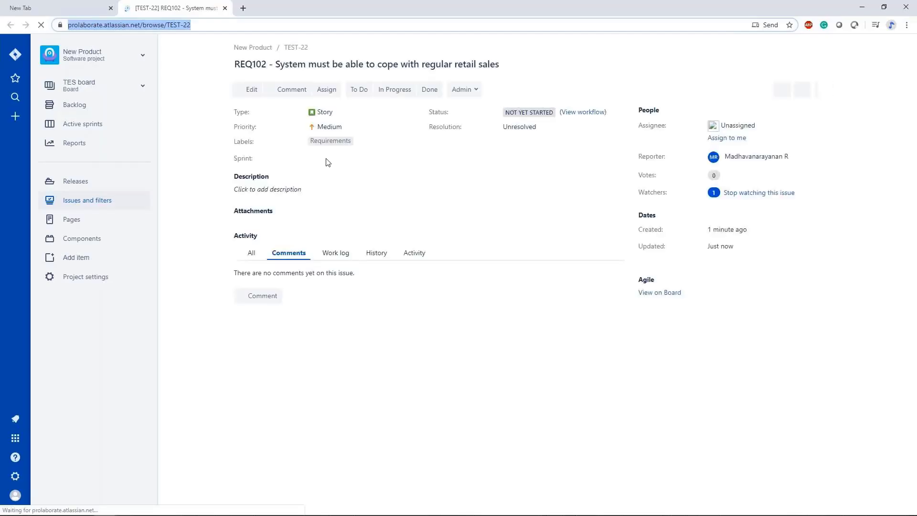
Step: Back in Enterprise Architect, select REQ102 under its Jira story and start editing its notes
key(alt+Tab)
click(340, 151)
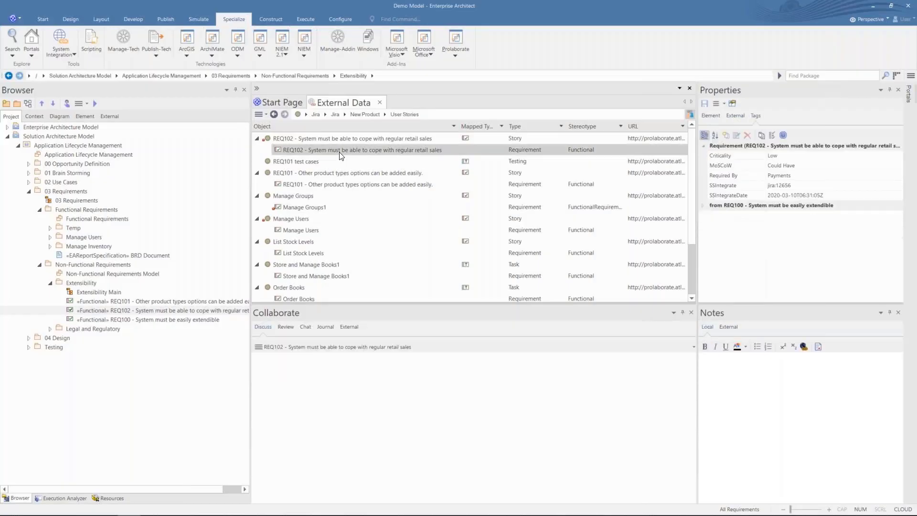
click(741, 391)
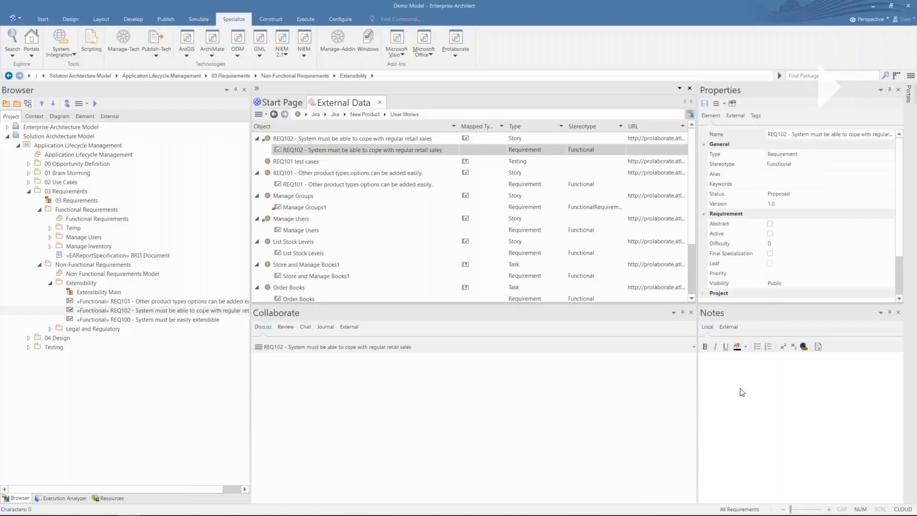
Step: Give REQ102 the note 'System must be able to cope with regular retail sales' and push it to Jira
text(System must be able to cope with regular retail sales)
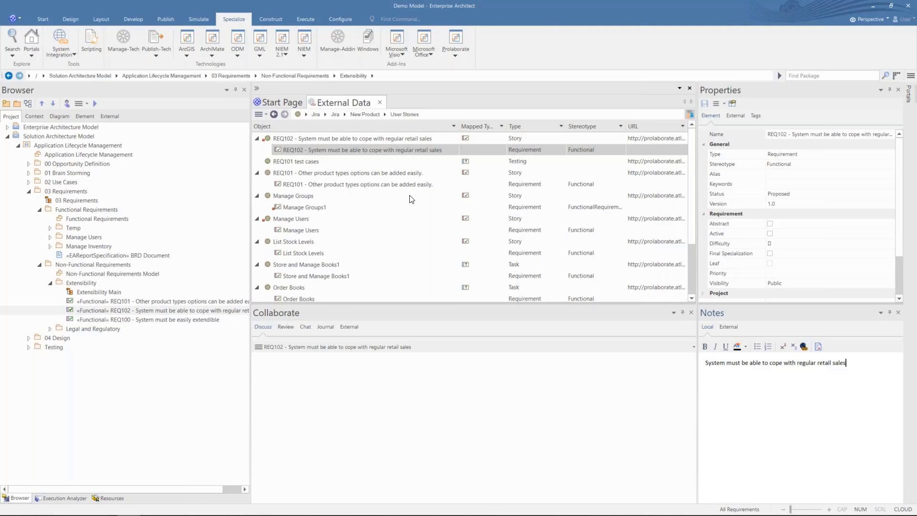
click(322, 154)
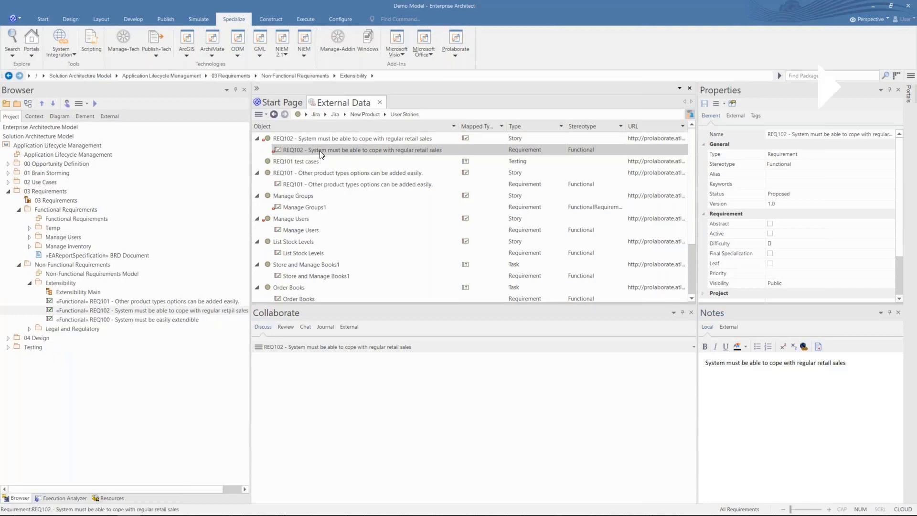
right_click(321, 154)
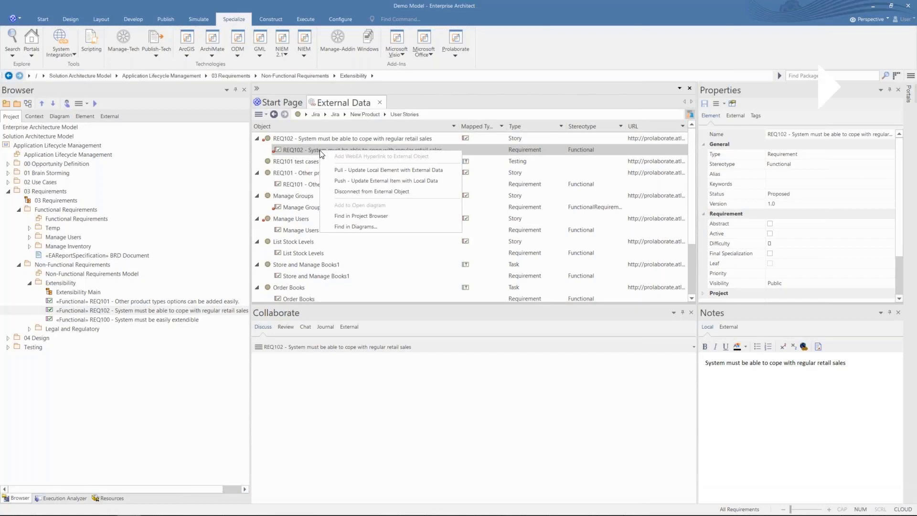
click(340, 181)
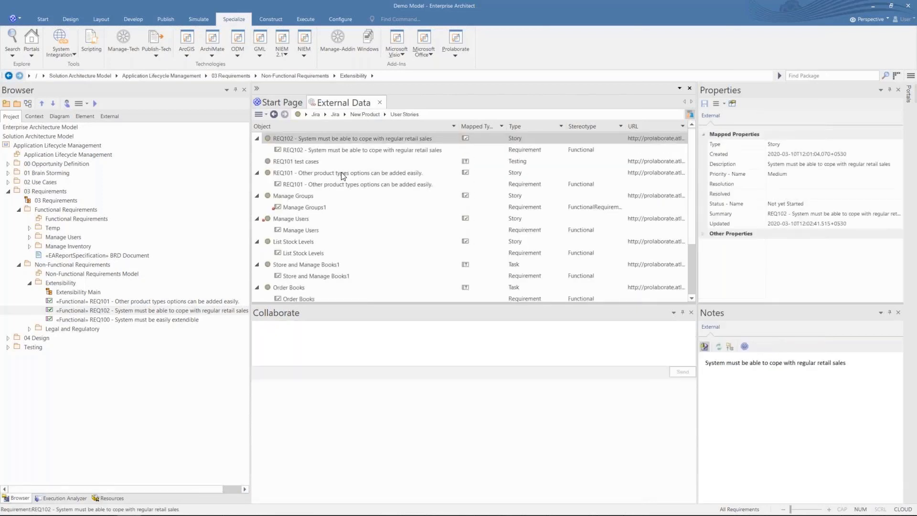
right_click(338, 140)
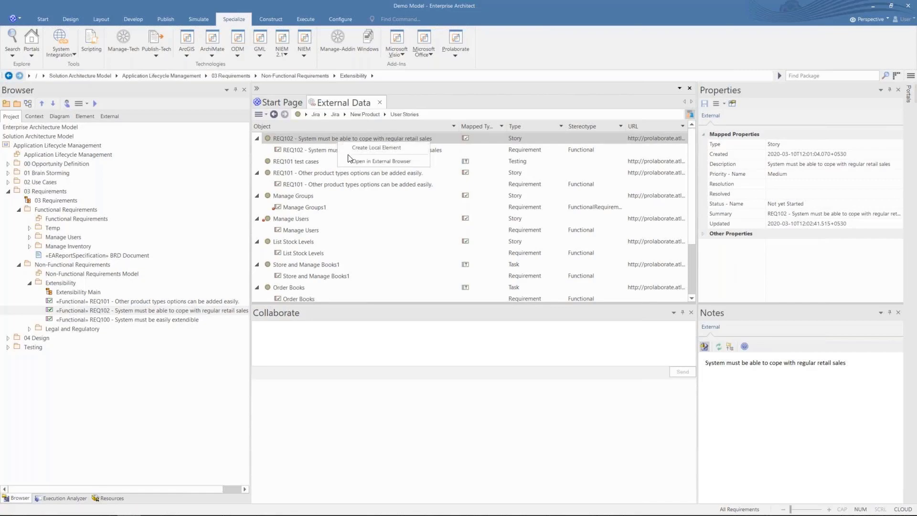
Step: View the REQ102 story in the web browser, then bring up actions for the REQ101 test cases item
click(349, 161)
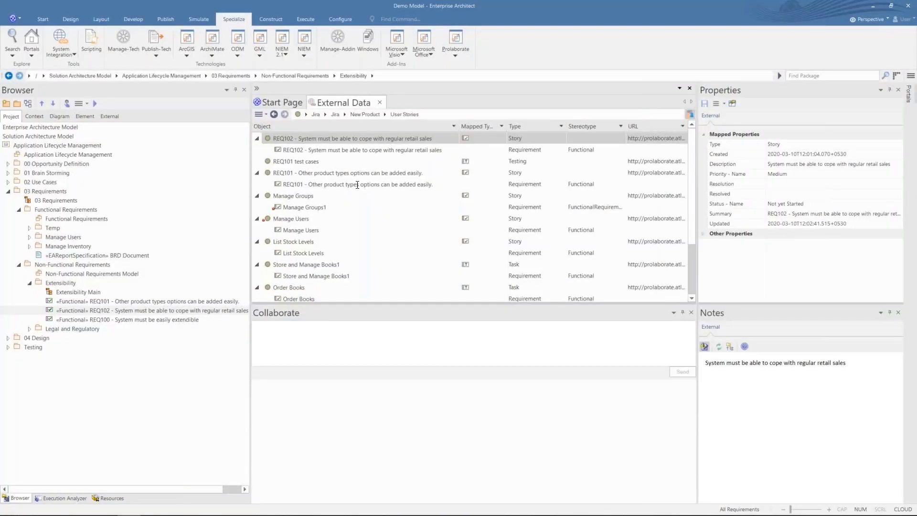
right_click(311, 162)
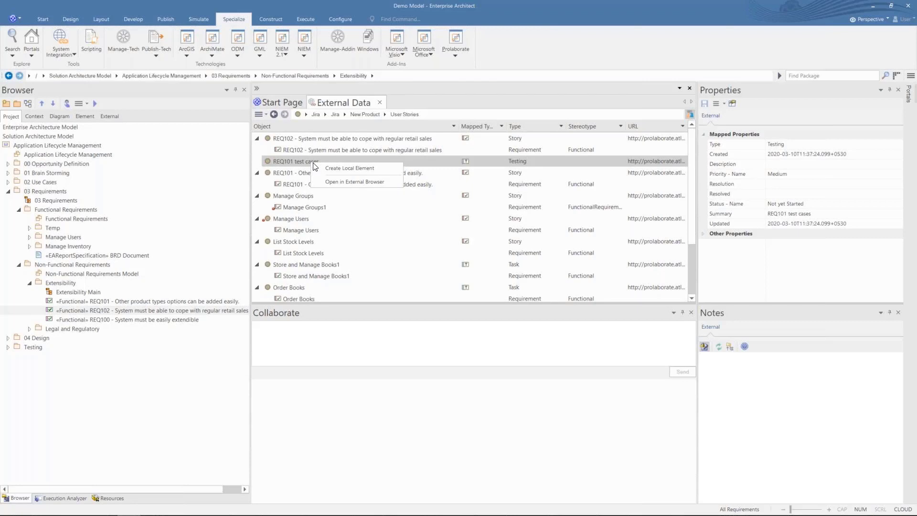
Step: Create a local Task 'REQ101 test cases' in the Extensibility package from the Jira testing item
click(319, 166)
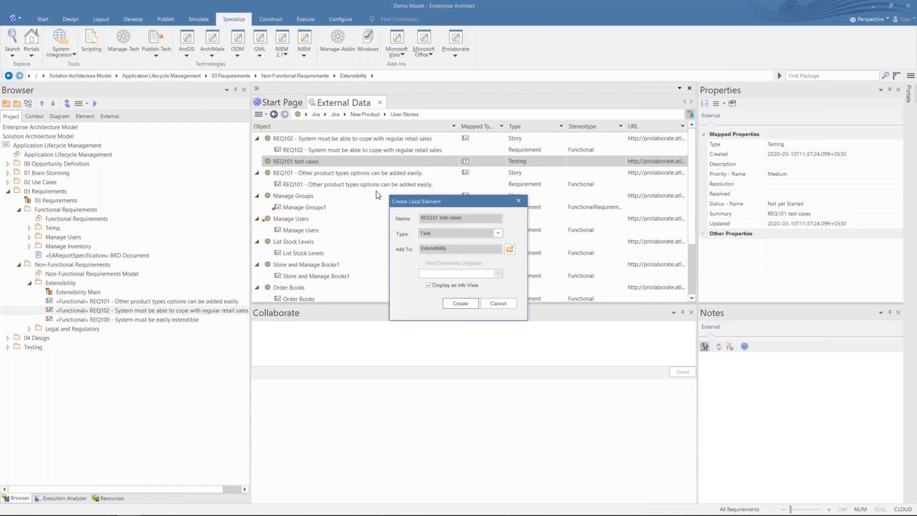
click(462, 305)
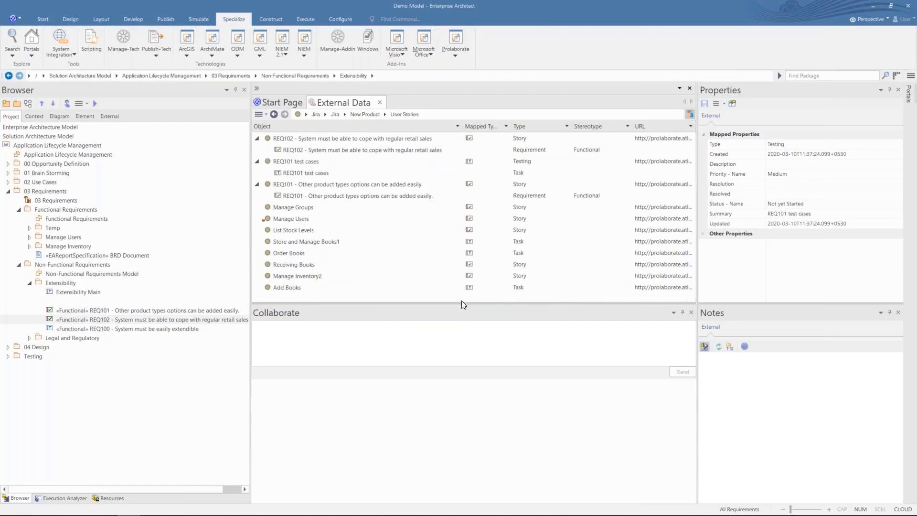
click(96, 329)
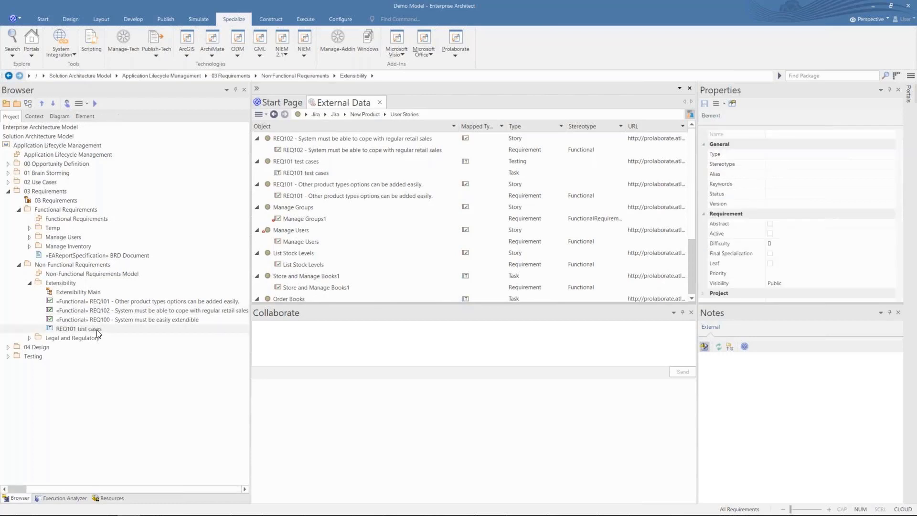
click(350, 138)
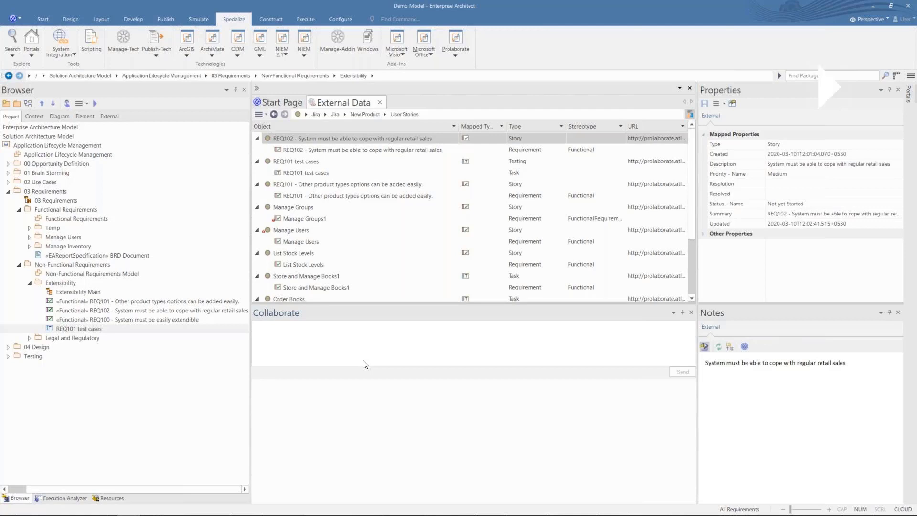
Step: Post the comment 'Latest updates pushed from EA' on REQ102's Jira story and open it in the browser
text(Latest updates pushed from EA)
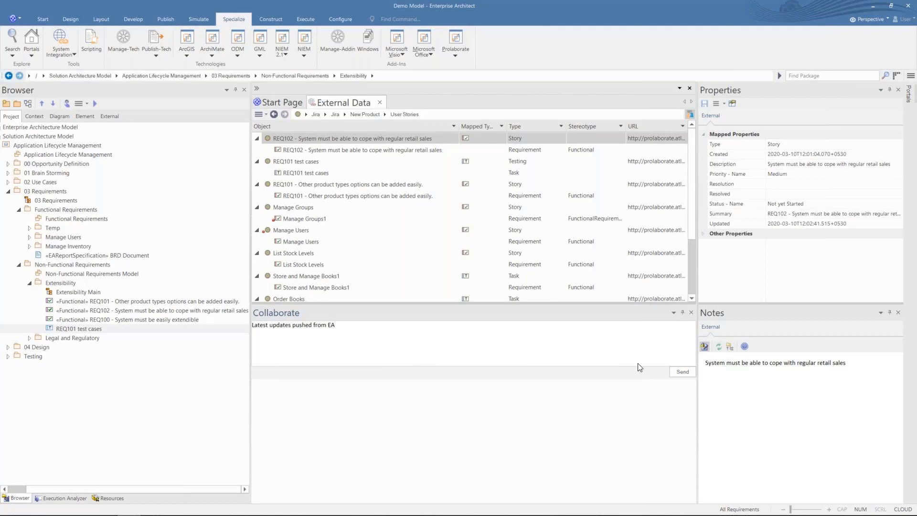
click(681, 376)
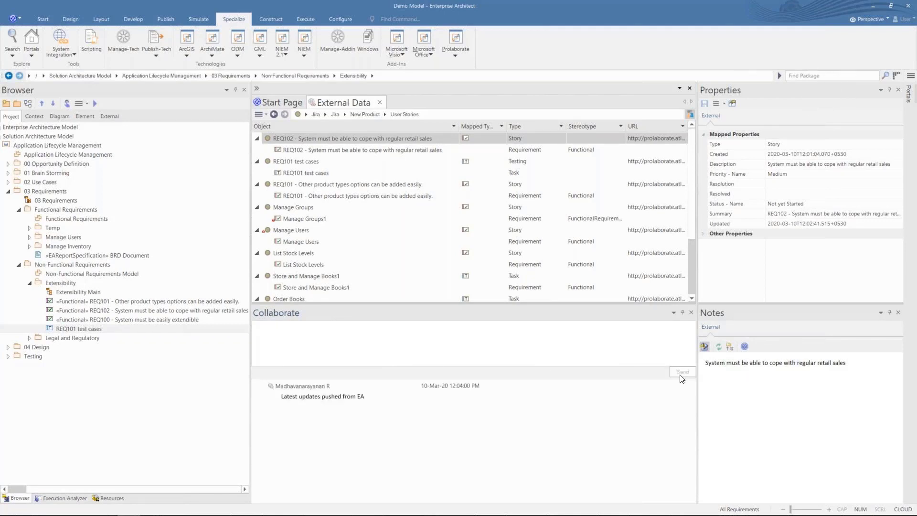
right_click(369, 139)
click(411, 158)
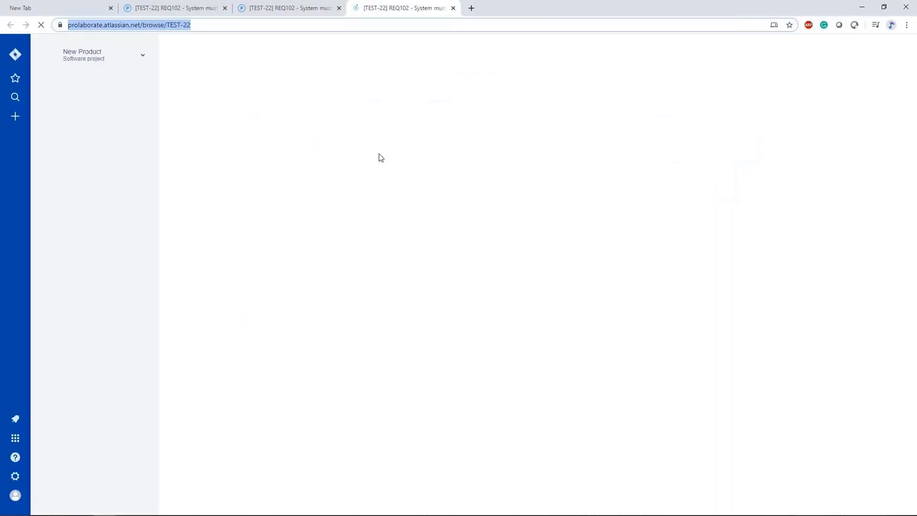